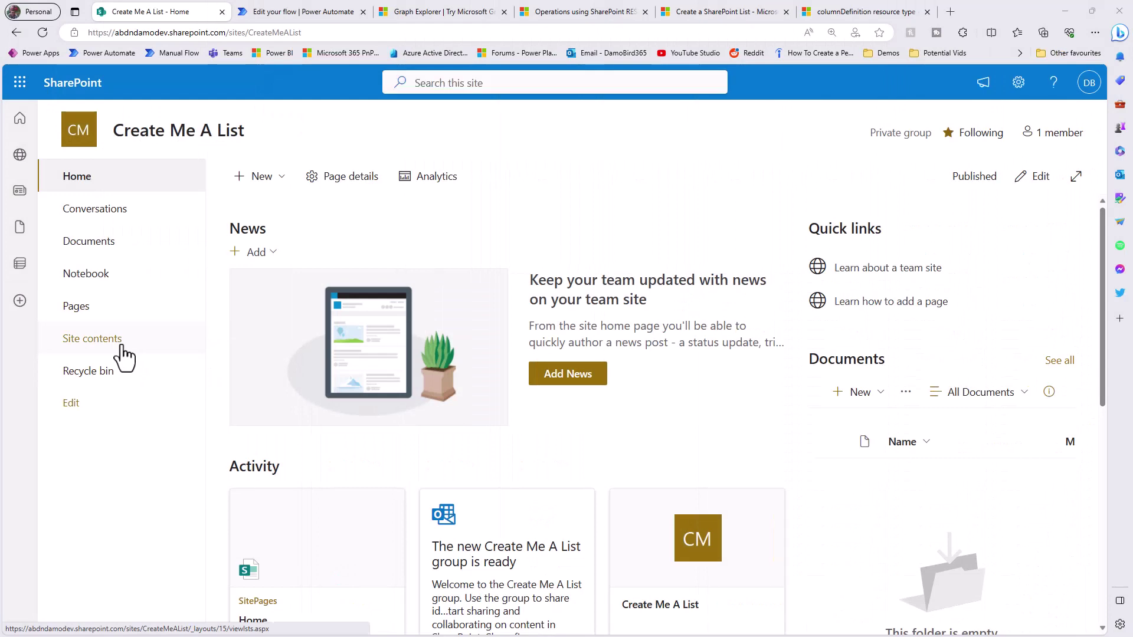
Test-run the Create A List via API flow manually, then return to the SharePoint site contents
{"action": "left_click", "coordinate": [122, 348]}
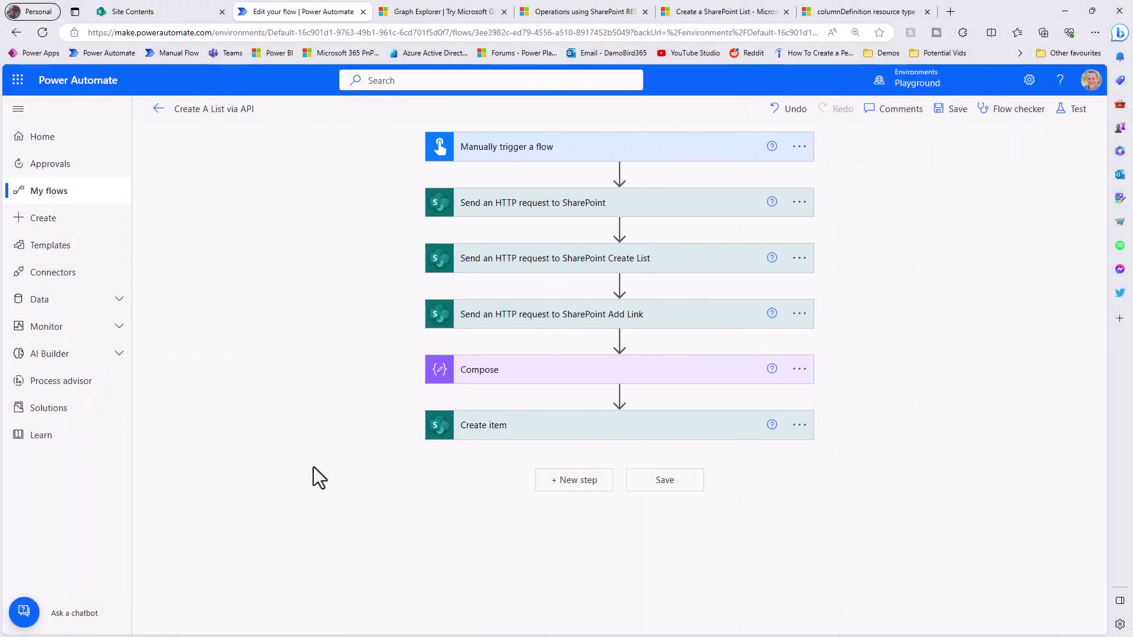
{"action": "left_click", "coordinate": [1069, 118]}
{"action": "left_click", "coordinate": [930, 613]}
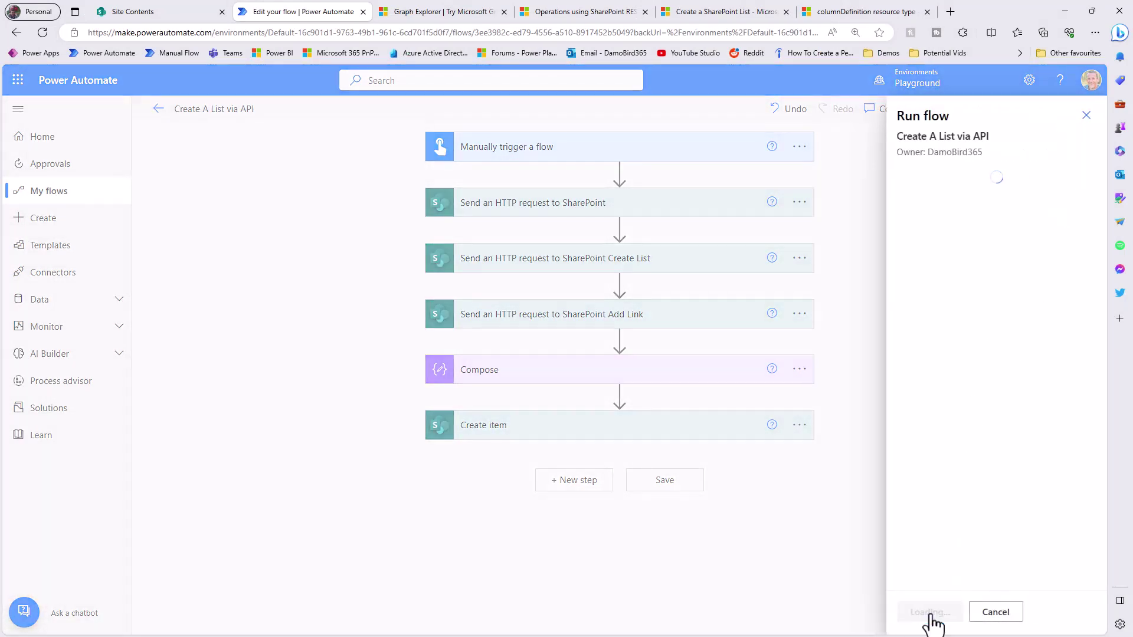
{"action": "left_click", "coordinate": [930, 613]}
{"action": "left_click", "coordinate": [924, 613]}
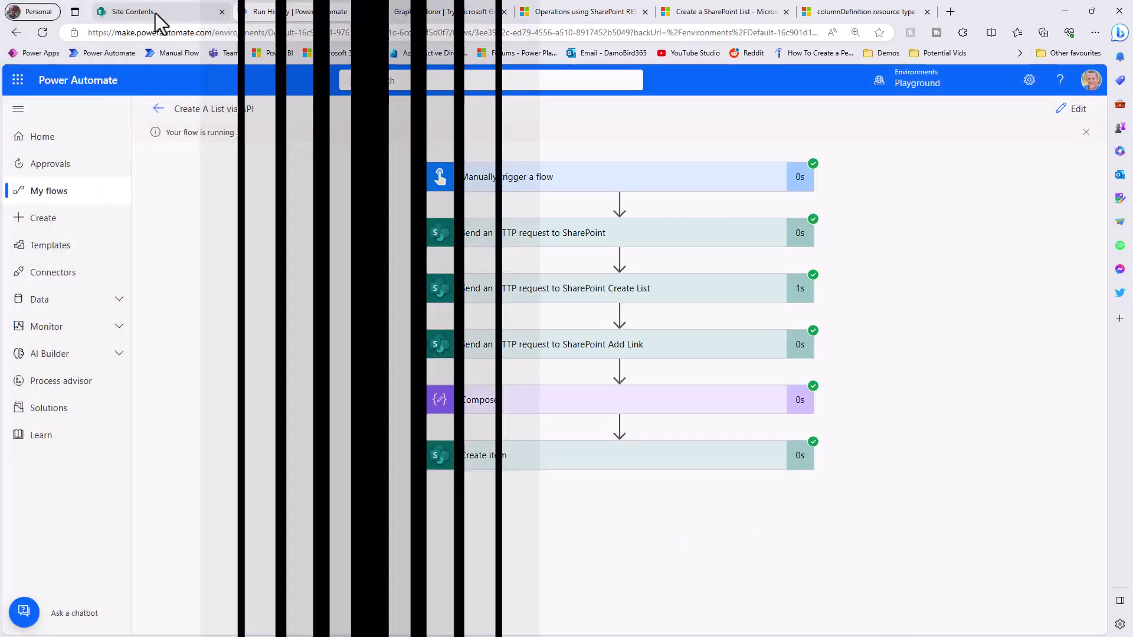
{"action": "left_click", "coordinate": [155, 11]}
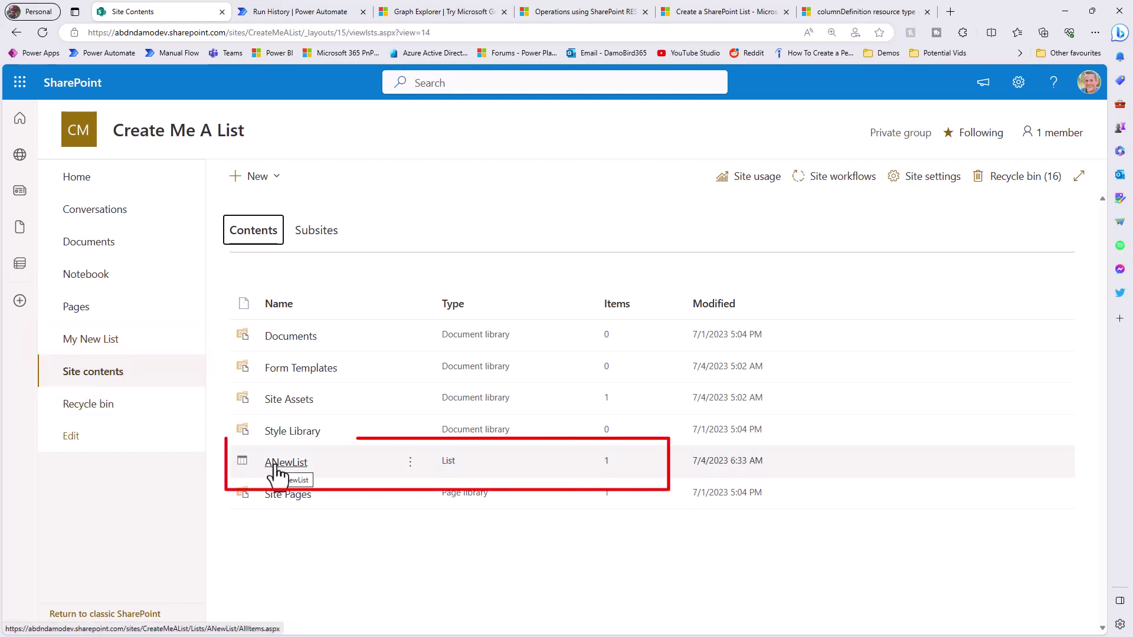
Open ANewList's Graph & SharePoint API item for editing and view its ChooseMe choices
{"action": "left_click", "coordinate": [91, 342]}
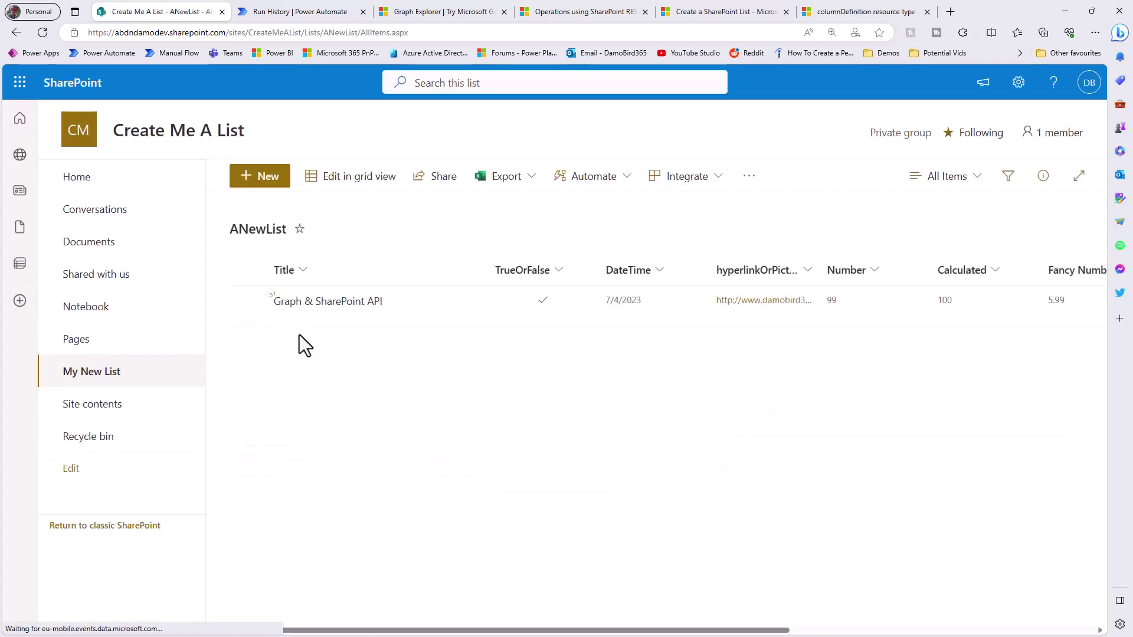
{"action": "left_click", "coordinate": [246, 302]}
{"action": "left_click", "coordinate": [324, 190]}
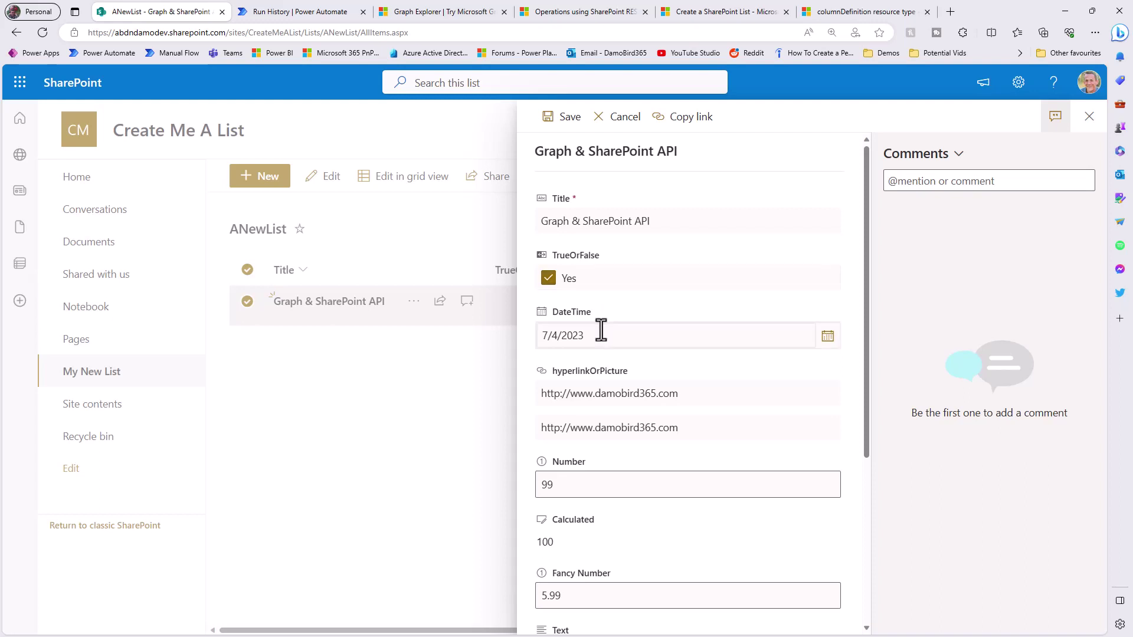
{"action": "scroll", "coordinate": [616, 409], "scroll_direction": "down", "scroll_amount": 3}
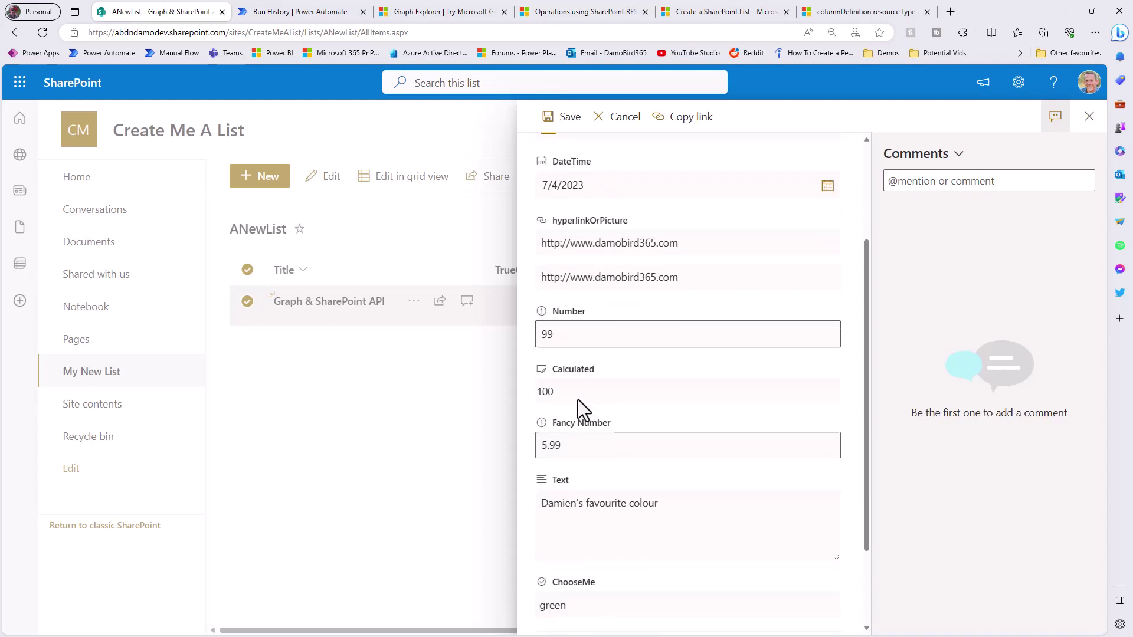
{"action": "scroll", "coordinate": [596, 398], "scroll_direction": "down", "scroll_amount": 2}
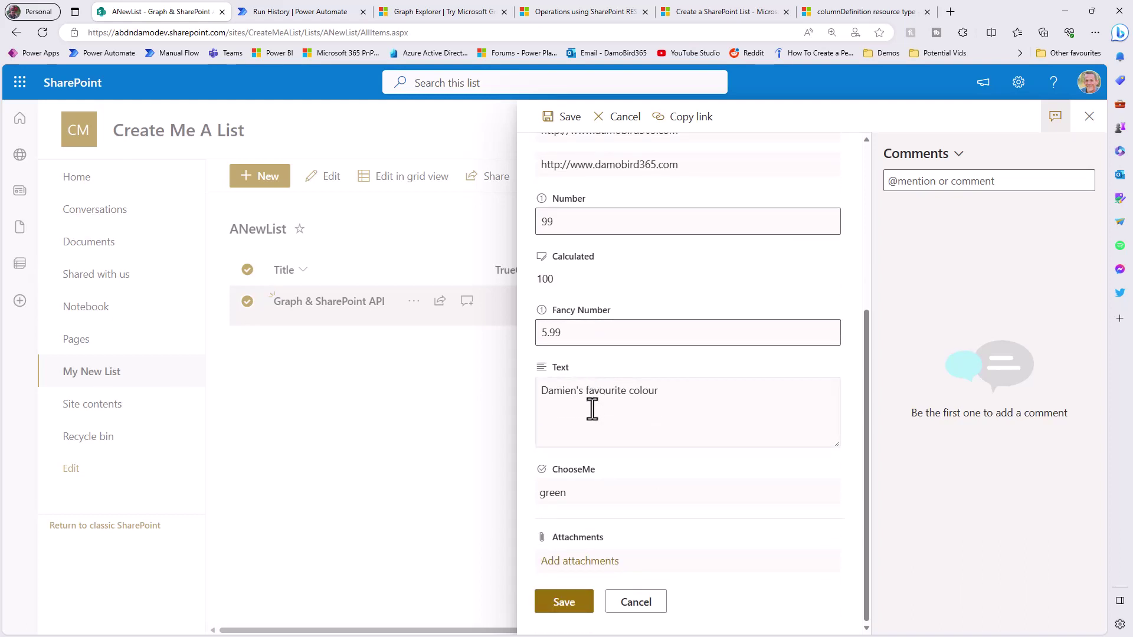
{"action": "left_click", "coordinate": [580, 492]}
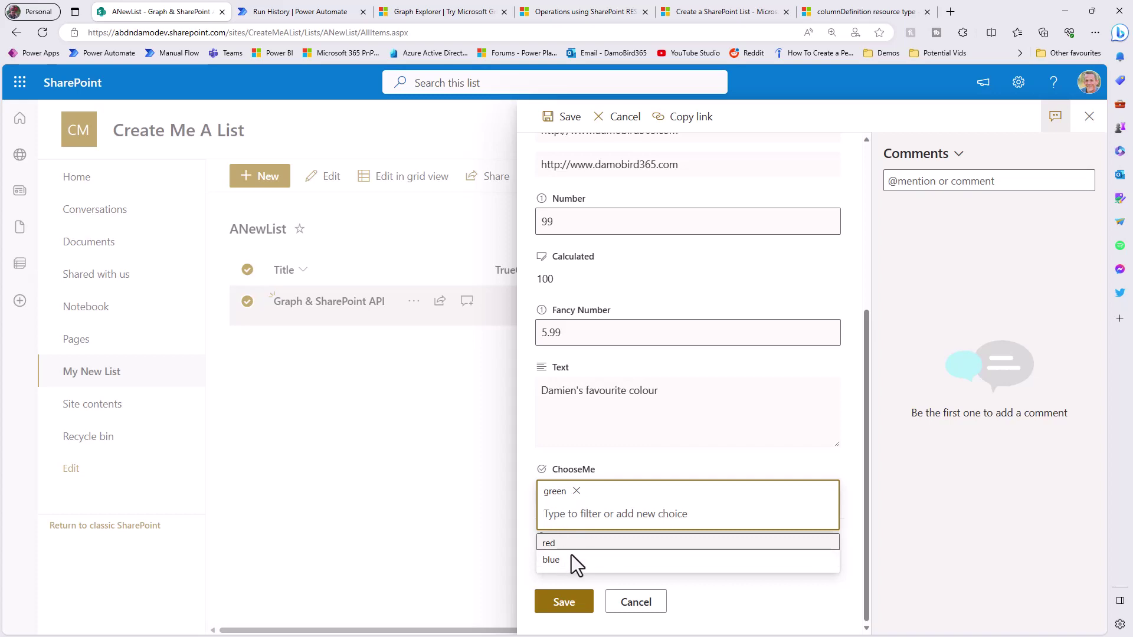
In ANewList's List settings, inspect the TrueOrFalse and Fancy Number column definitions
{"action": "left_click", "coordinate": [1019, 83]}
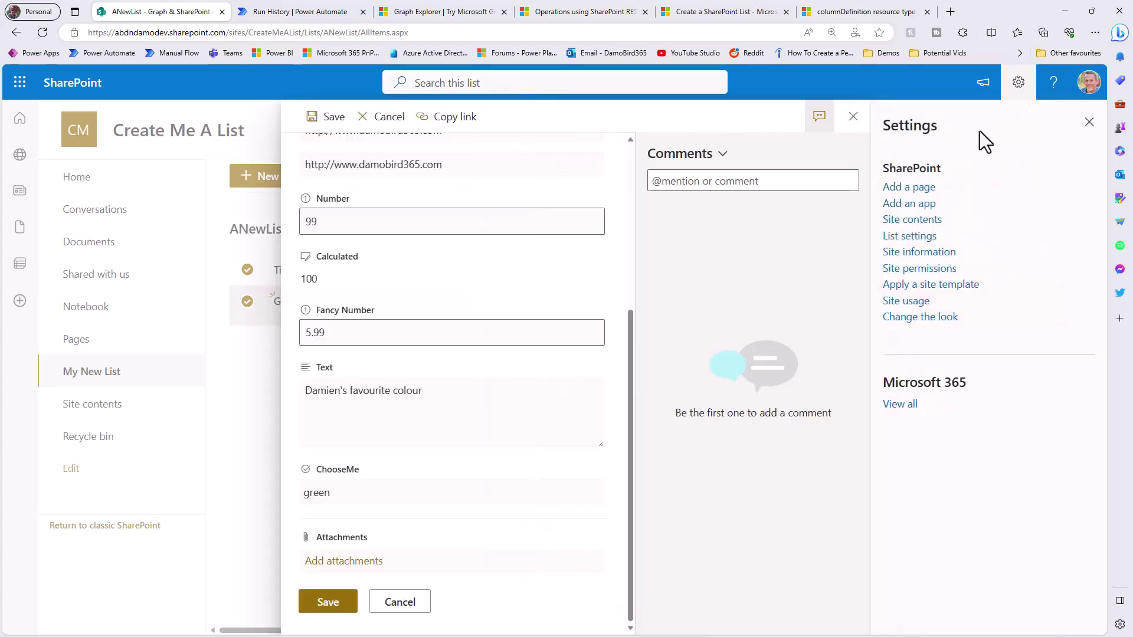
{"action": "left_click", "coordinate": [923, 238]}
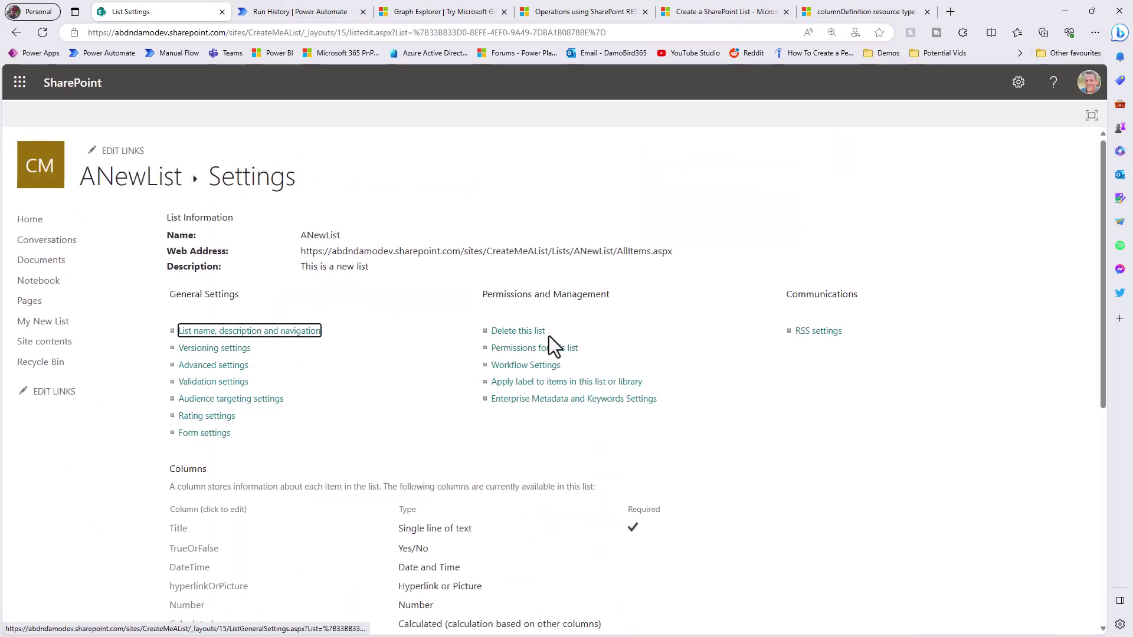
{"action": "scroll", "coordinate": [397, 371], "scroll_direction": "down", "scroll_amount": 4}
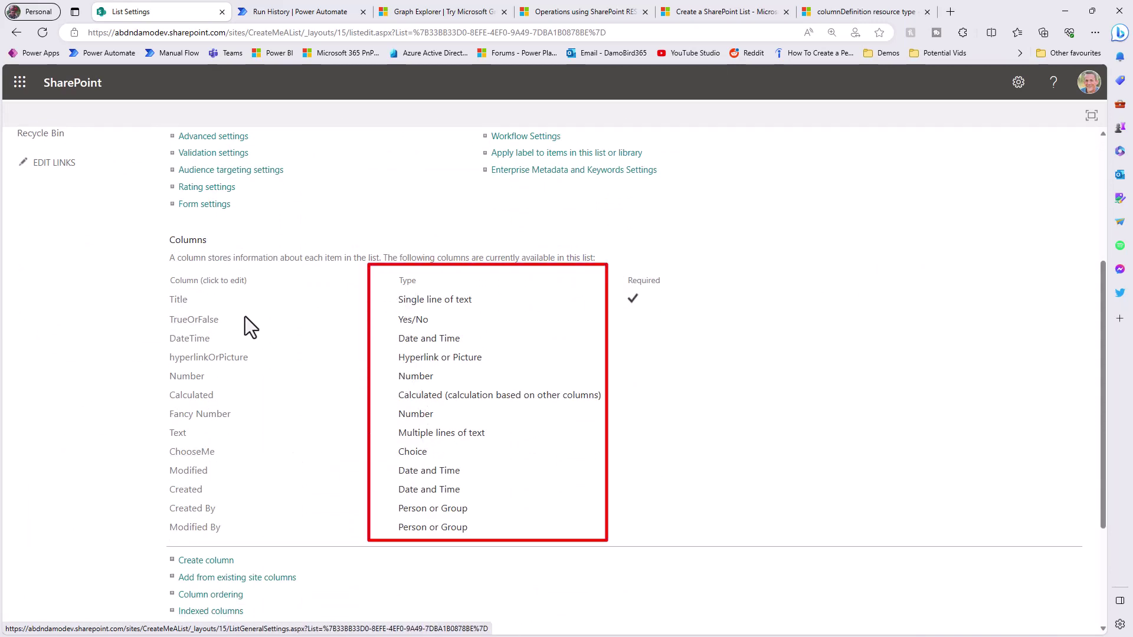
{"action": "left_click", "coordinate": [202, 322]}
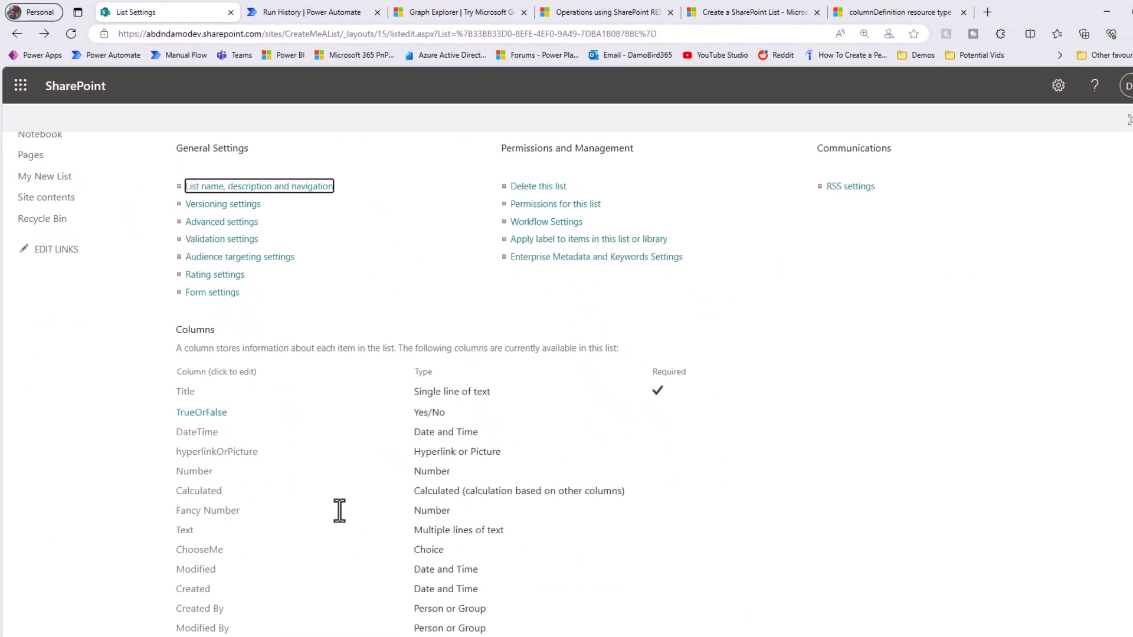
{"action": "scroll", "coordinate": [346, 541], "scroll_direction": "down", "scroll_amount": 3}
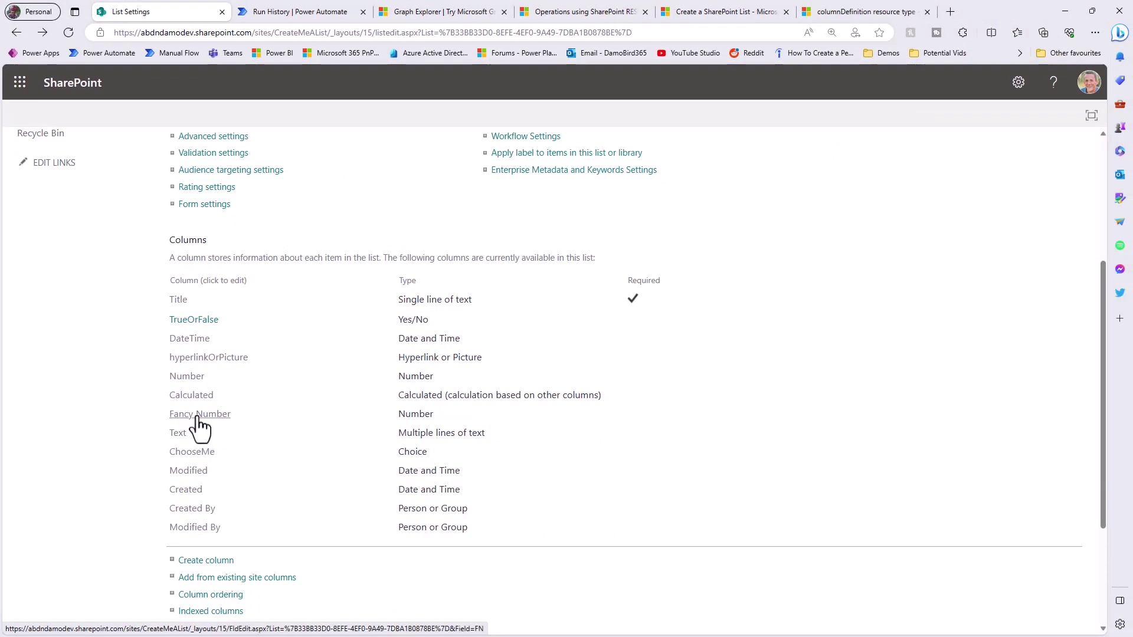
{"action": "left_click", "coordinate": [200, 415]}
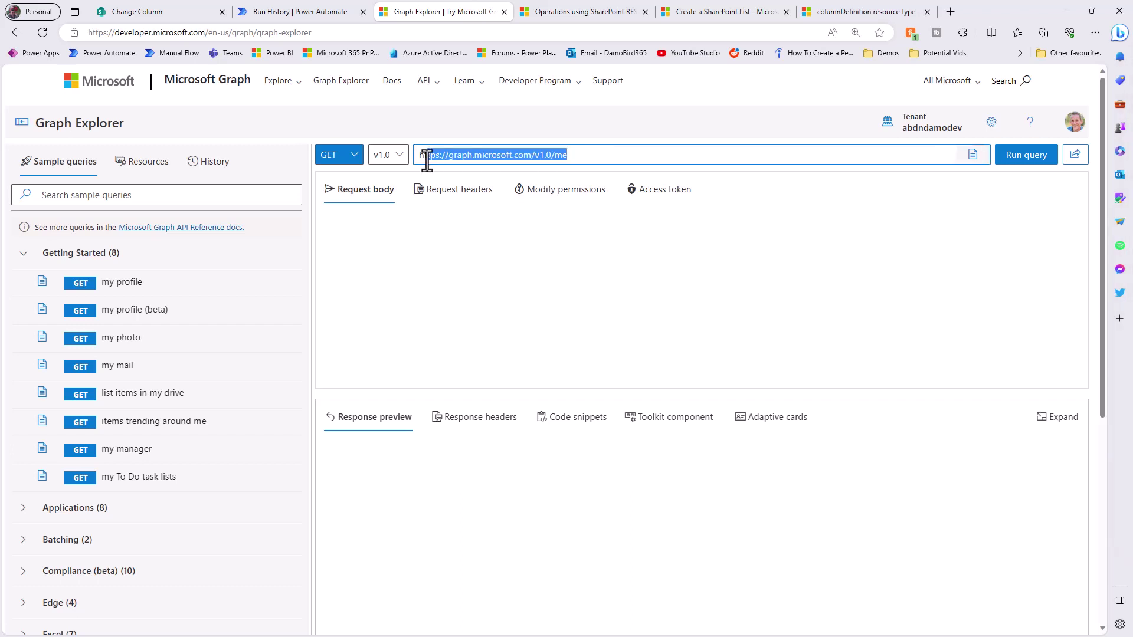
Run a GET sites/{SiteID}/lists/ query and locate ANewList and the site ID
{"action": "type", "text": "https://graph.microsoft.com/v1.0/sites/764e570d-ea2f-442c-b06c-fe1826ffcc57/lists/"}
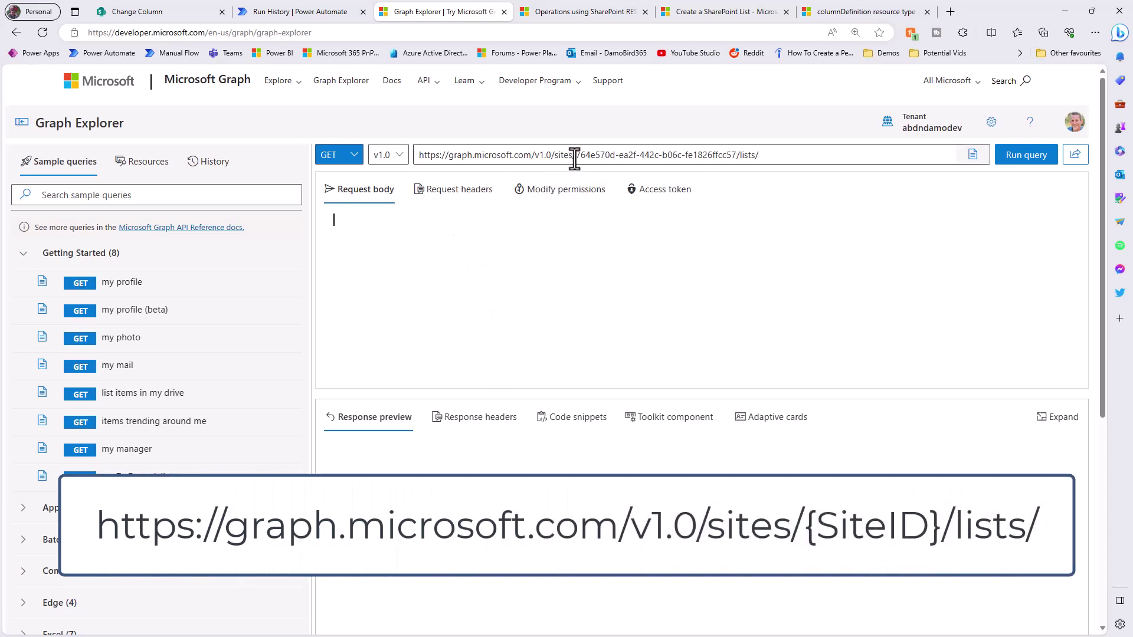
{"action": "left_click", "coordinate": [1027, 158]}
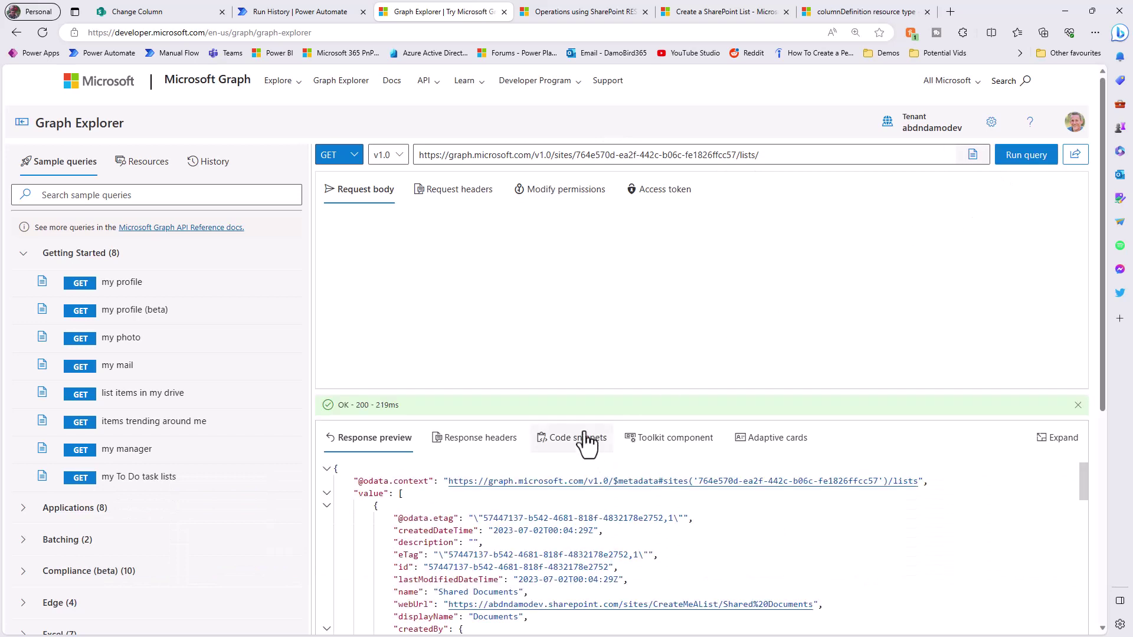
{"action": "scroll", "coordinate": [570, 501], "scroll_direction": "down", "scroll_amount": 5}
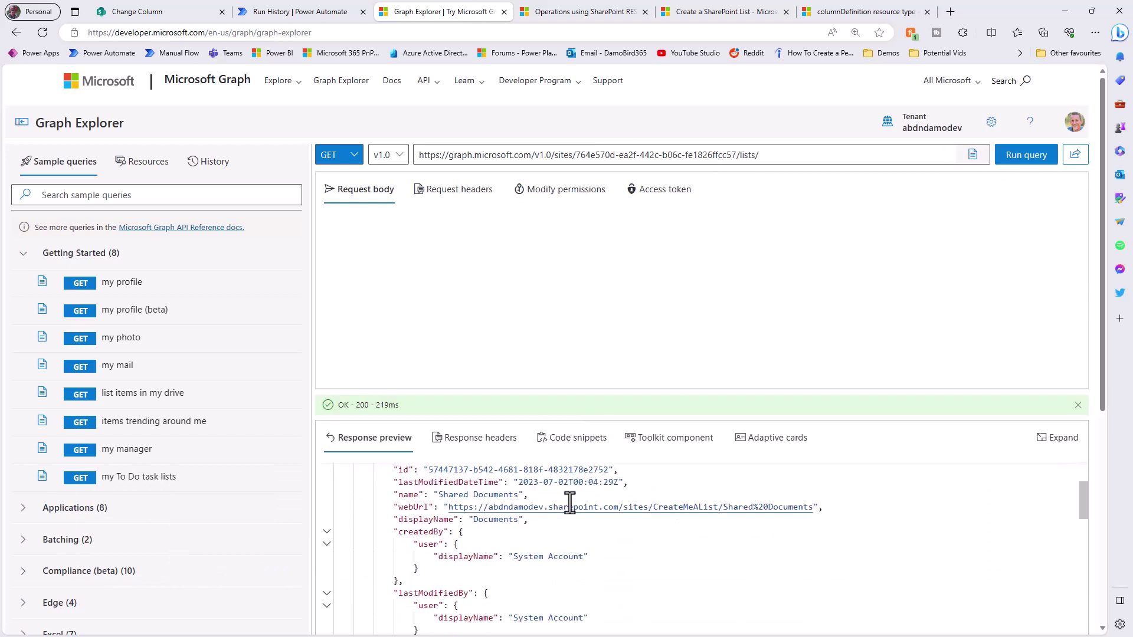
{"action": "scroll", "coordinate": [570, 503], "scroll_direction": "down", "scroll_amount": 5}
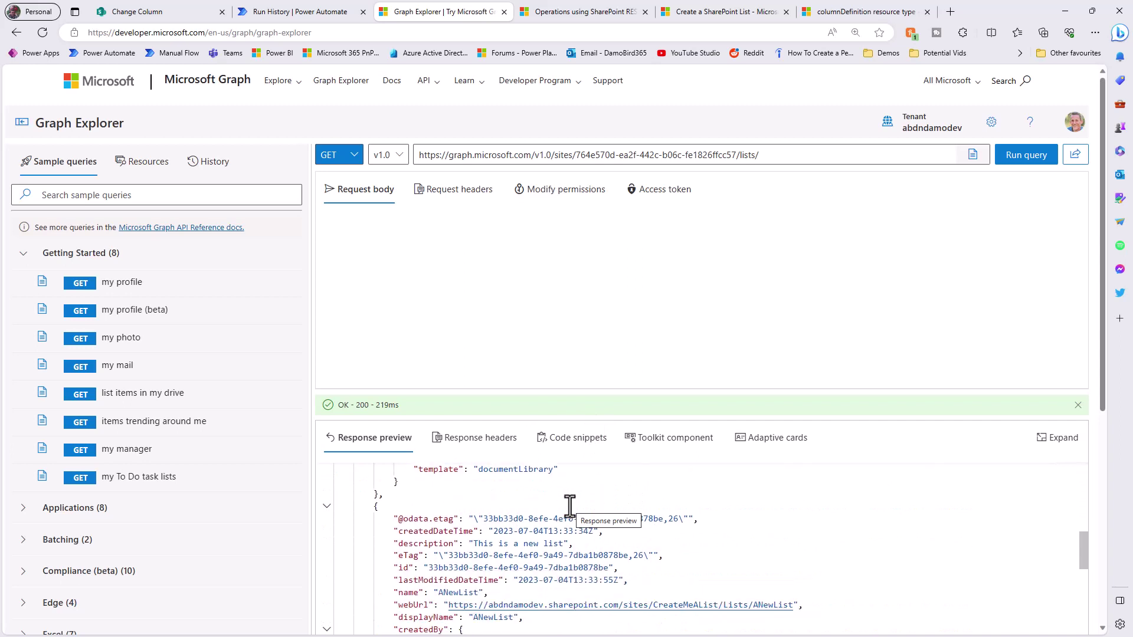
{"action": "scroll", "coordinate": [568, 511], "scroll_direction": "up", "scroll_amount": 1}
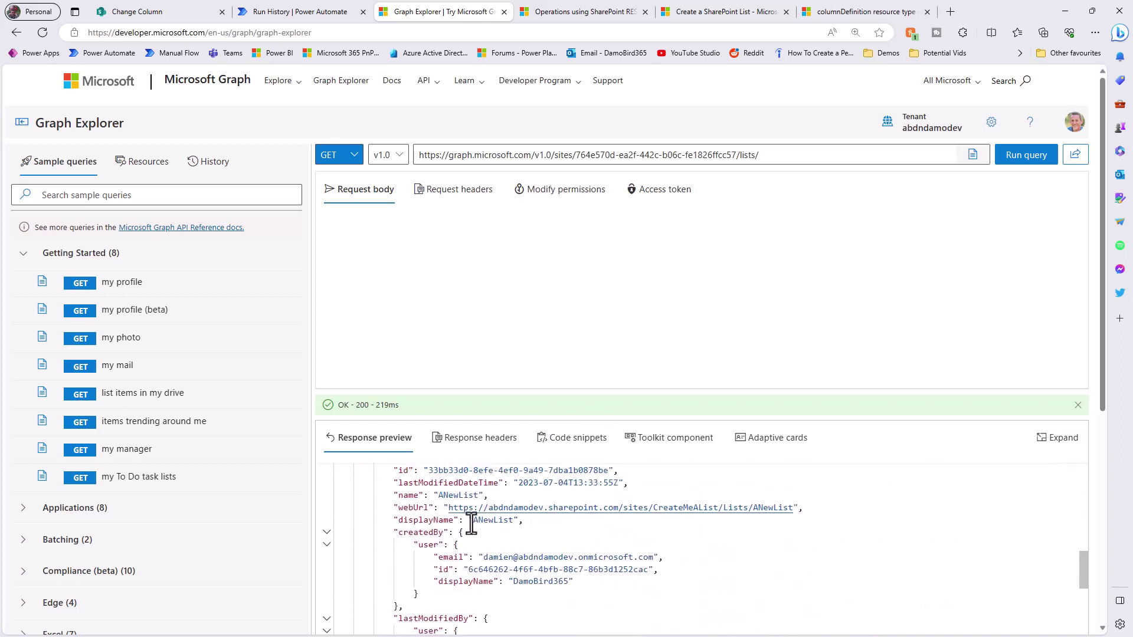
{"action": "left_click_drag", "start_coordinate": [471, 523], "coordinate": [508, 525]}
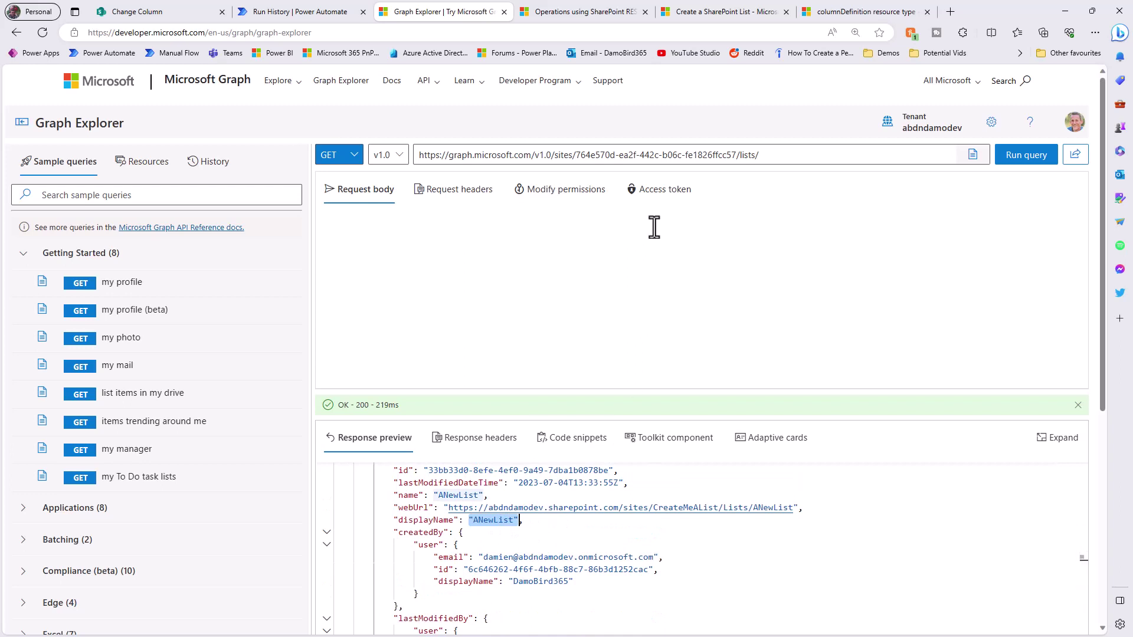
{"action": "left_click_drag", "start_coordinate": [576, 158], "coordinate": [737, 154]}
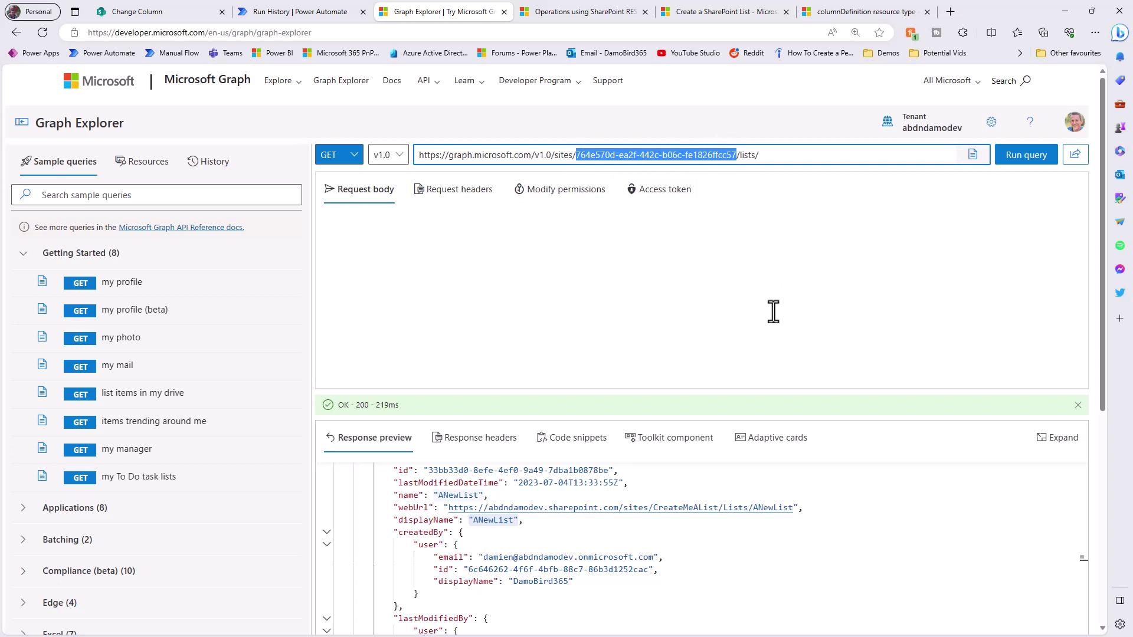
Switch the request method to POST and paste a JSON body for a new list
{"action": "left_click", "coordinate": [346, 158]}
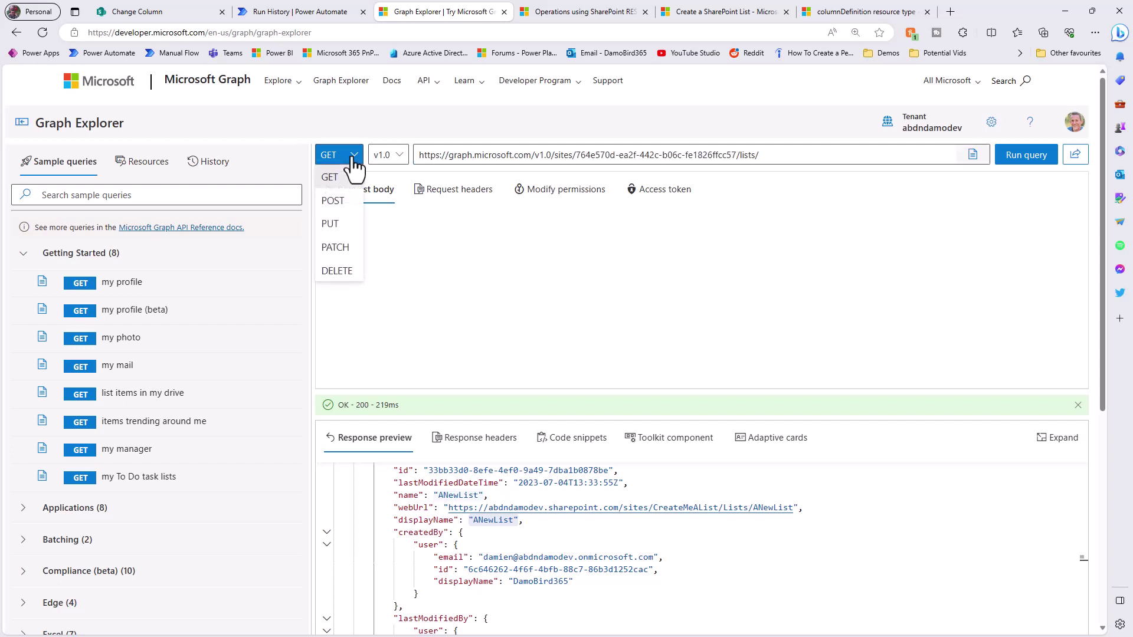
{"action": "left_click", "coordinate": [332, 202]}
{"action": "left_click", "coordinate": [374, 228]}
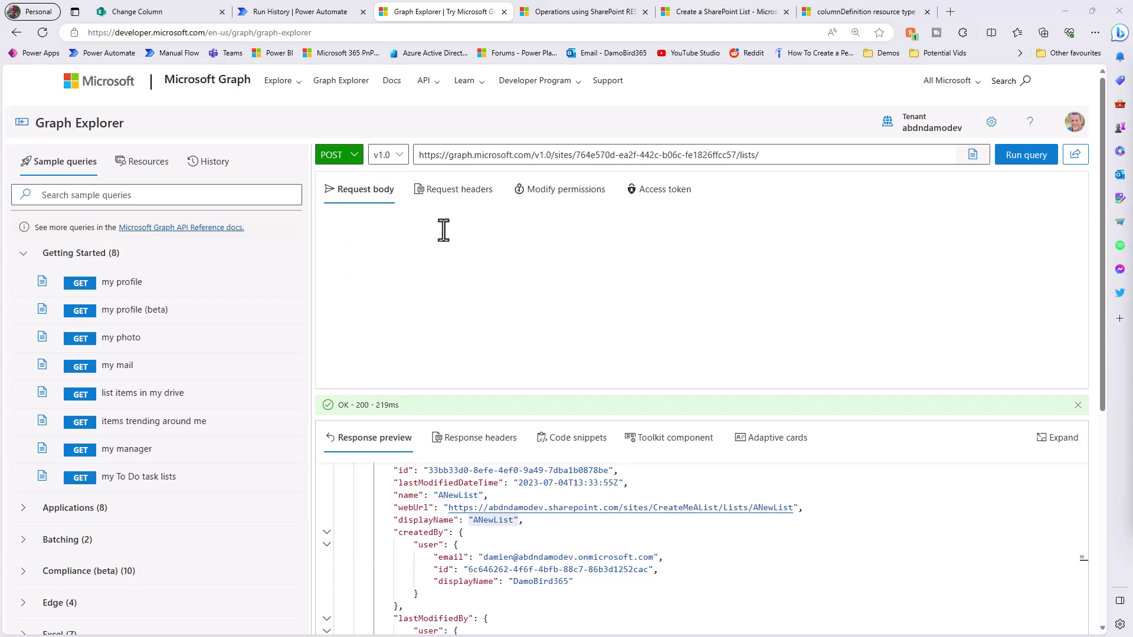
{"action": "type", "text": "{   \"displayName\": \"My First List\",   \"description\": \"This is a new list\",   \"columns\": [     {       \"name\": \"My First Column\",       \"text\": {}     }   ],   \"text\": {     \"template\": \"genericList\"   } }"}
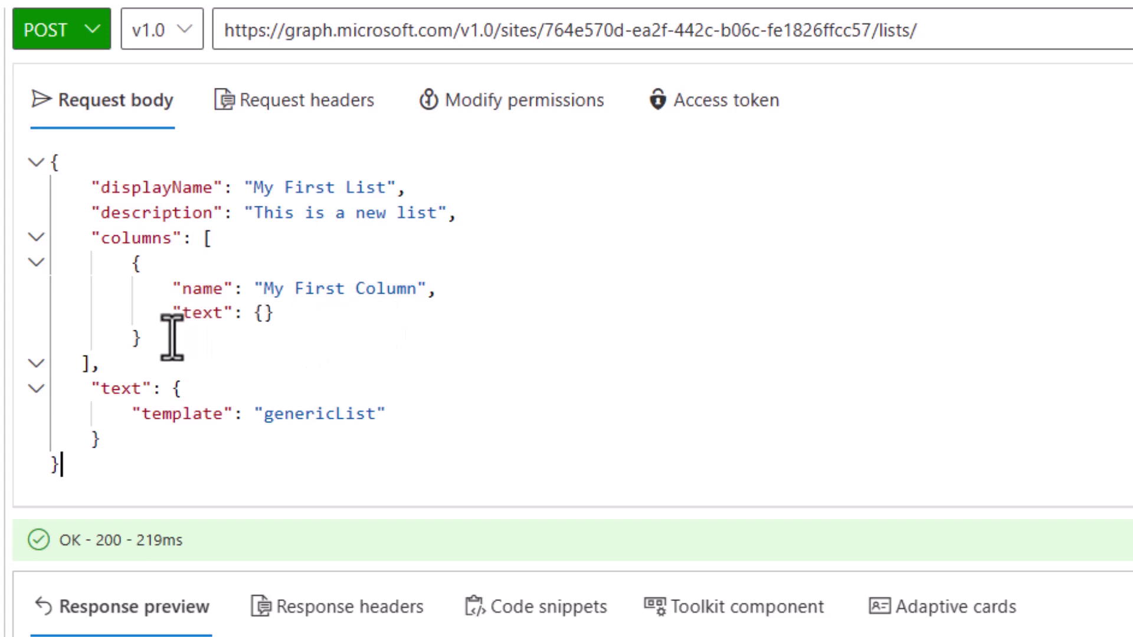
Duplicate the text column as 'Second' and send the request creating My First List
{"action": "left_click_drag", "start_coordinate": [185, 311], "coordinate": [134, 263]}
{"action": "key", "text": "ctrl+c"}
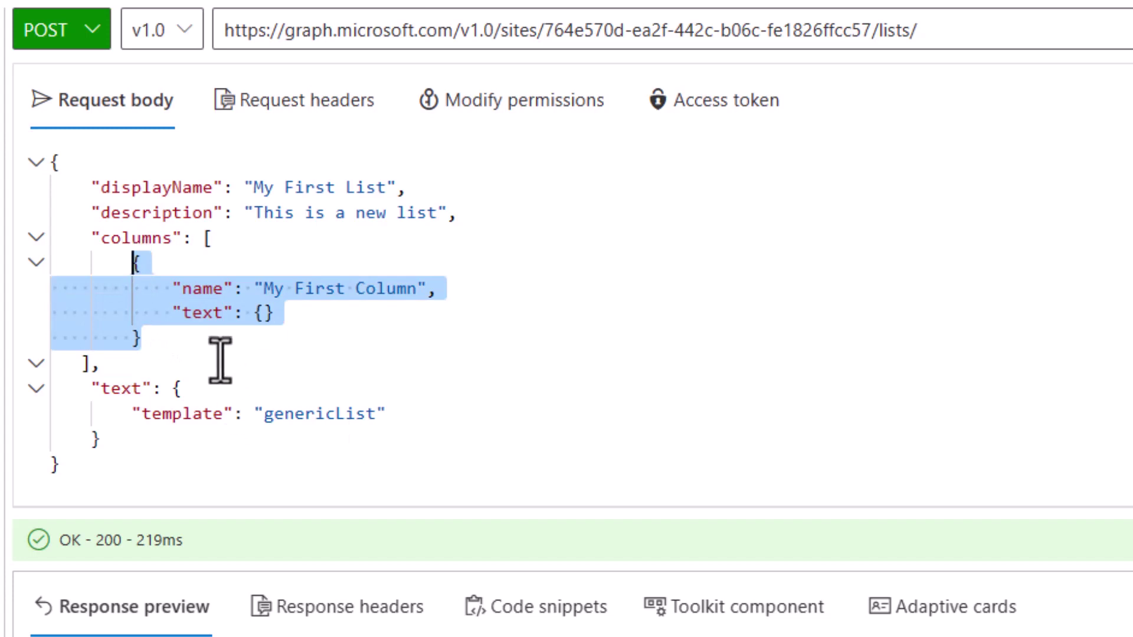
{"action": "left_click", "coordinate": [187, 341]}
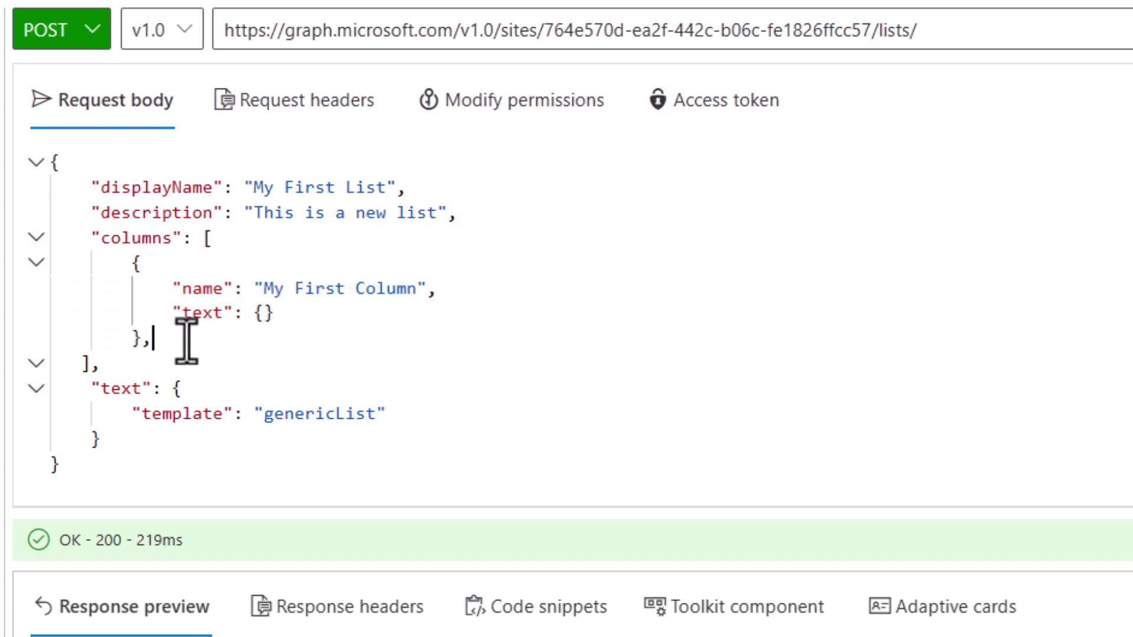
{"action": "type", "text": ","}
{"action": "key", "text": "Return"}
{"action": "key", "text": "ctrl+v"}
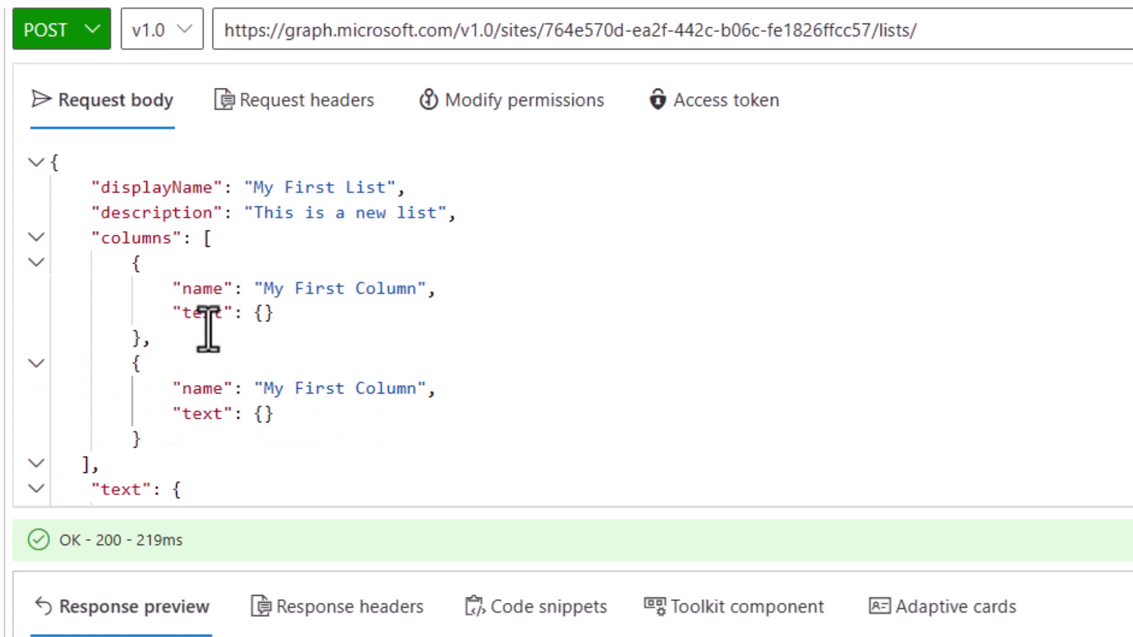
{"action": "left_click_drag", "start_coordinate": [295, 388], "coordinate": [344, 390]}
{"action": "type", "text": "Second"}
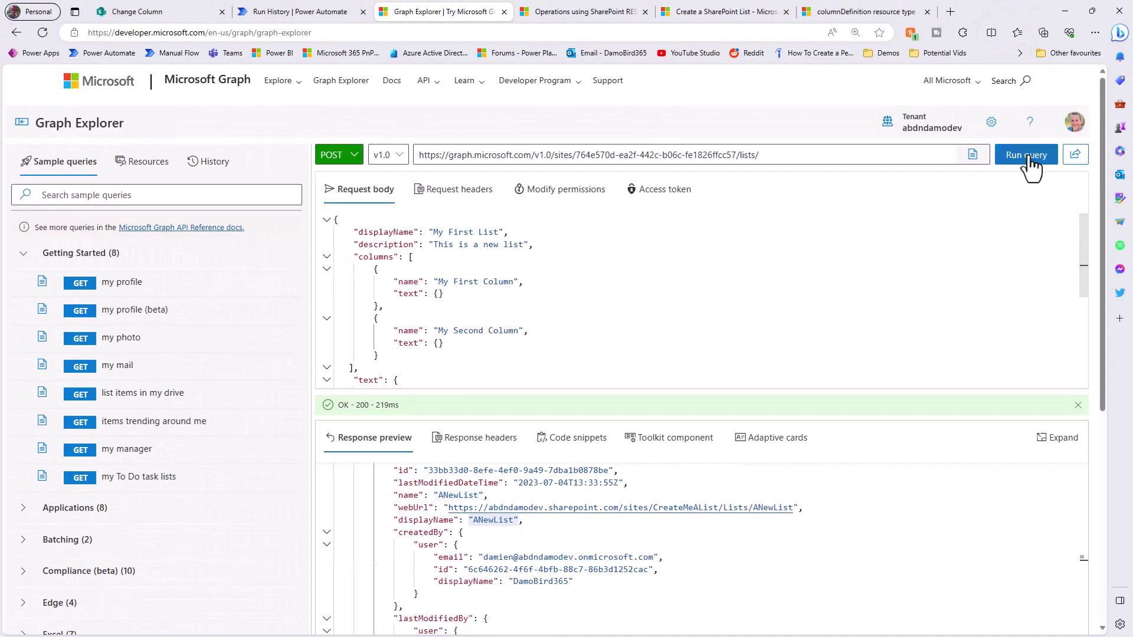
{"action": "left_click", "coordinate": [1029, 157]}
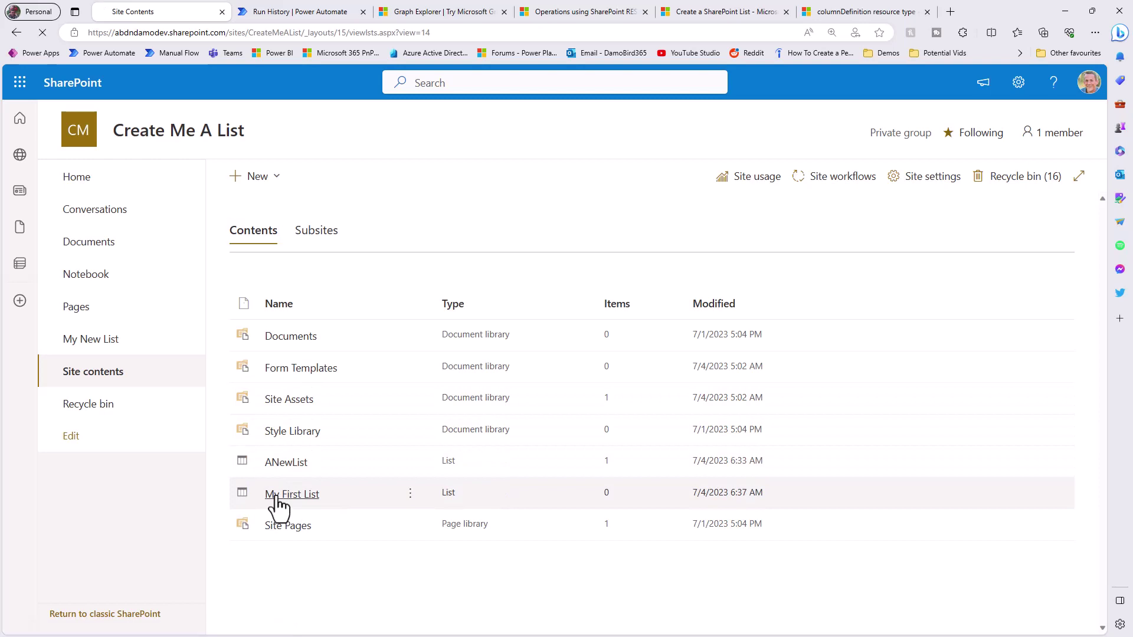
Open My First List from Site contents
{"action": "left_click", "coordinate": [276, 497]}
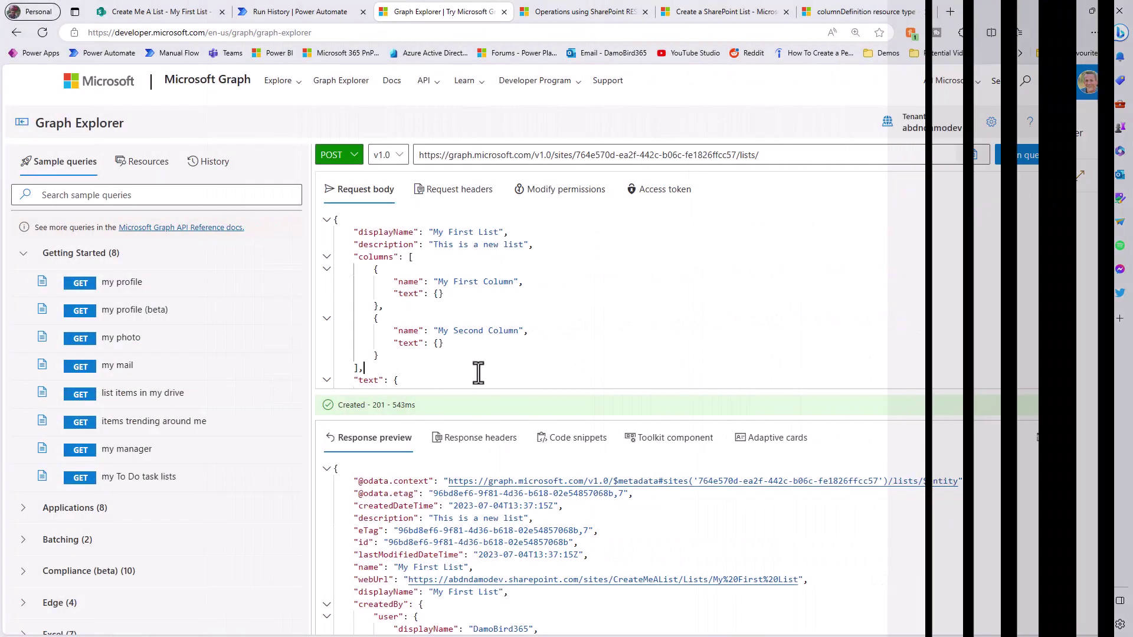
Replace the body with the typed-column ANewList JSON and clear the dateTime column's display settings
{"action": "key", "text": "ctrl+a"}
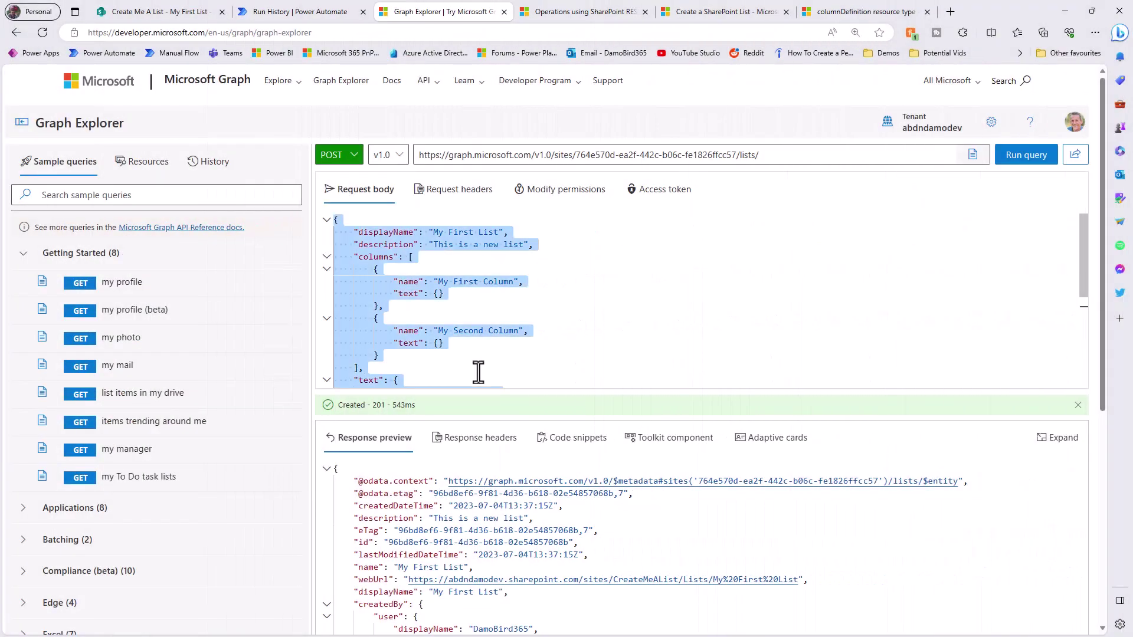
{"action": "key", "text": "ctrl+v"}
{"action": "scroll", "coordinate": [473, 346], "scroll_direction": "up", "scroll_amount": 10}
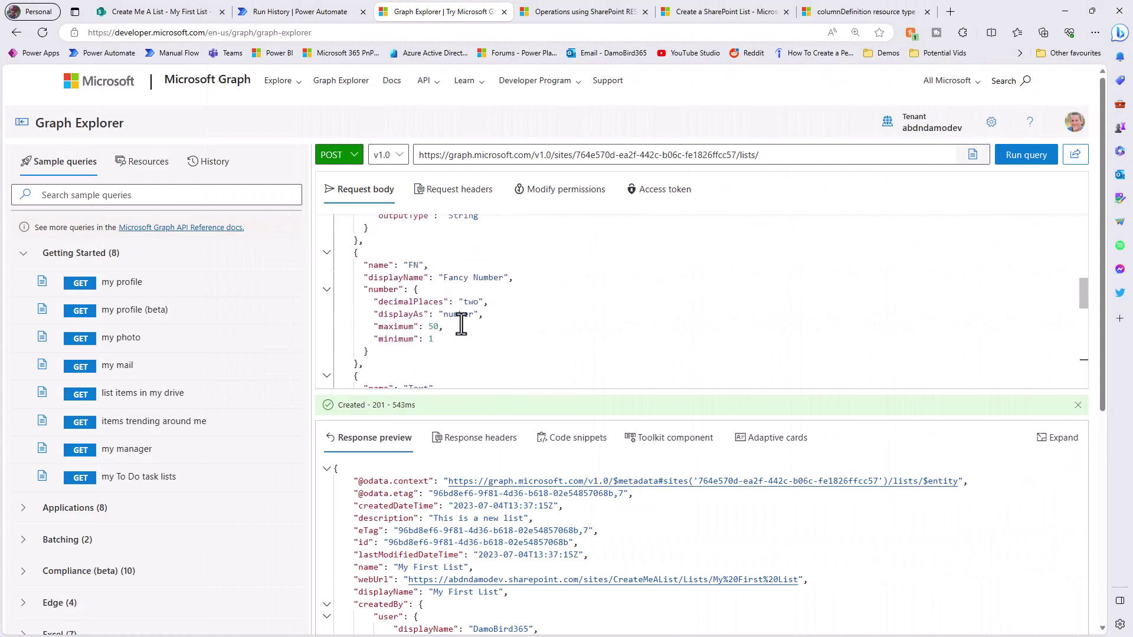
{"action": "scroll", "coordinate": [460, 323], "scroll_direction": "up", "scroll_amount": 5}
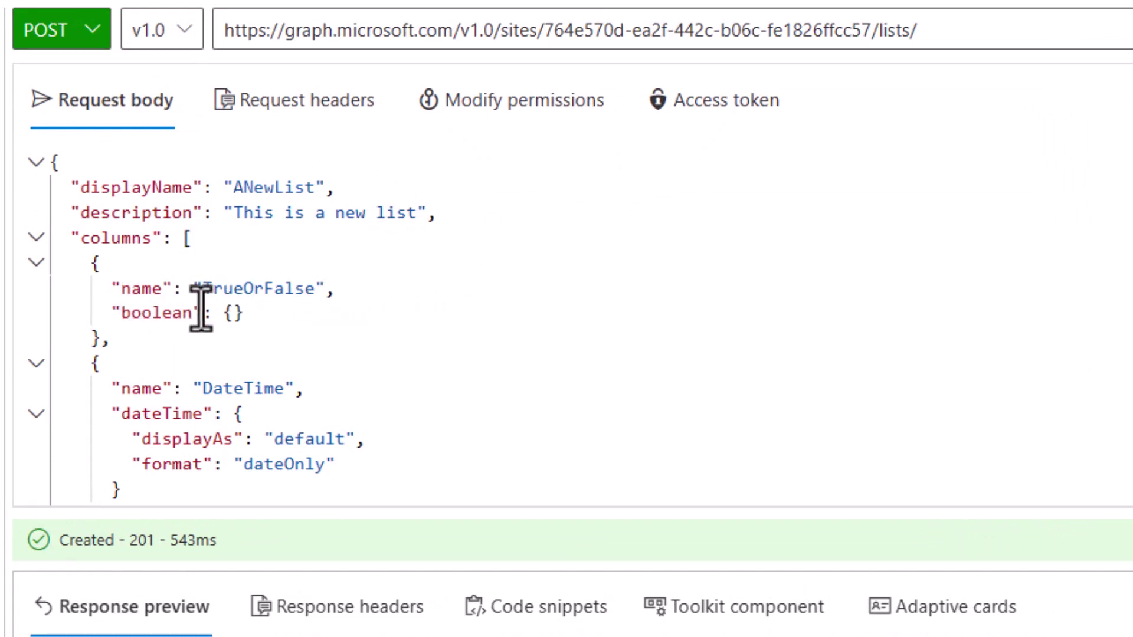
{"action": "scroll", "coordinate": [200, 319], "scroll_direction": "down", "scroll_amount": 2}
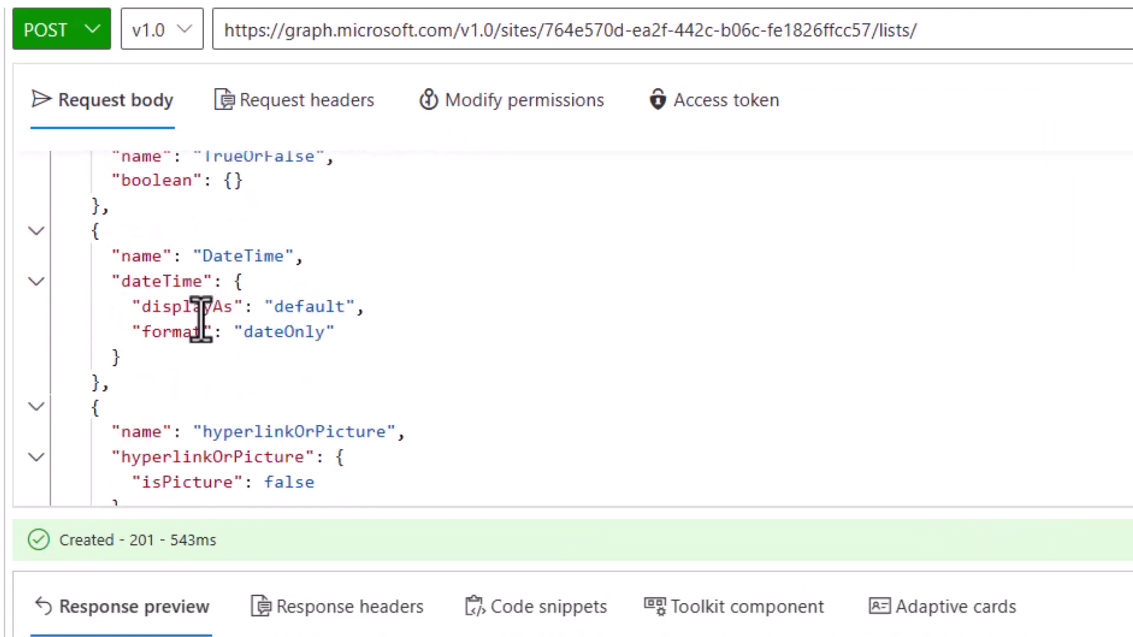
{"action": "left_click_drag", "start_coordinate": [114, 282], "coordinate": [121, 358]}
{"action": "left_click", "coordinate": [235, 283]}
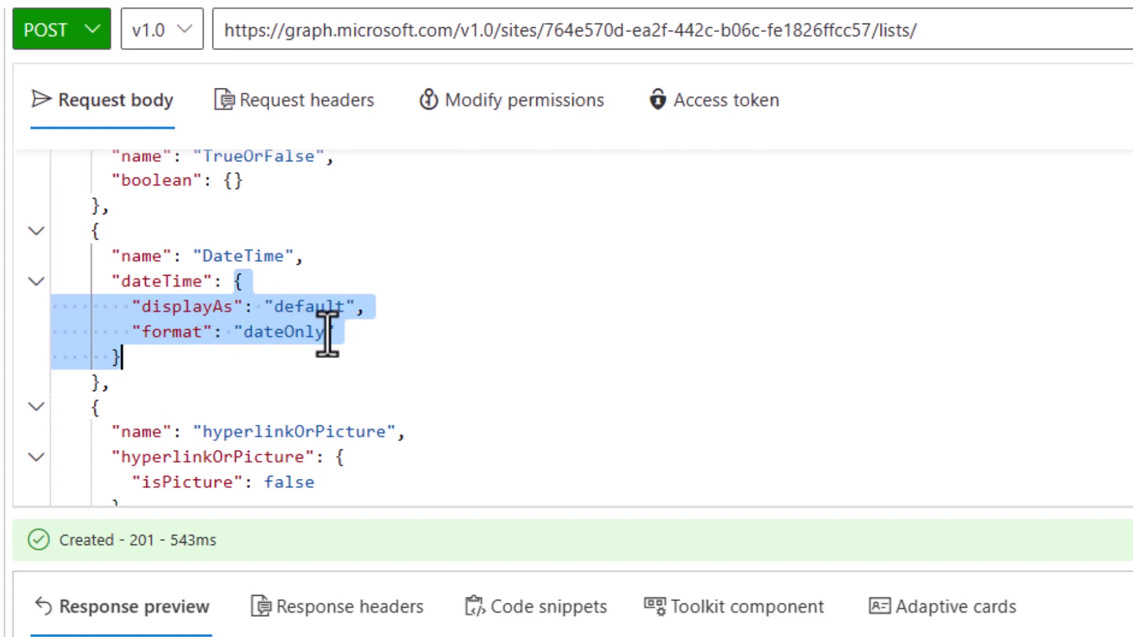
Review the remaining column definitions, checking the FN column's name and displayName
{"action": "scroll", "coordinate": [327, 333], "scroll_direction": "down", "scroll_amount": 3}
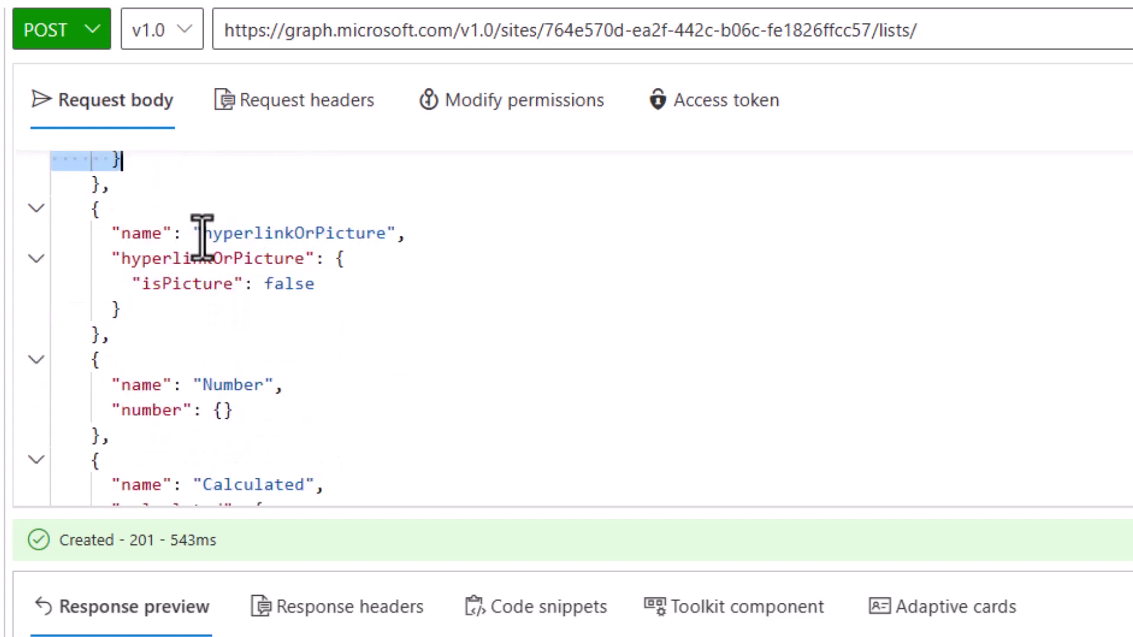
{"action": "scroll", "coordinate": [344, 261], "scroll_direction": "down", "scroll_amount": 3}
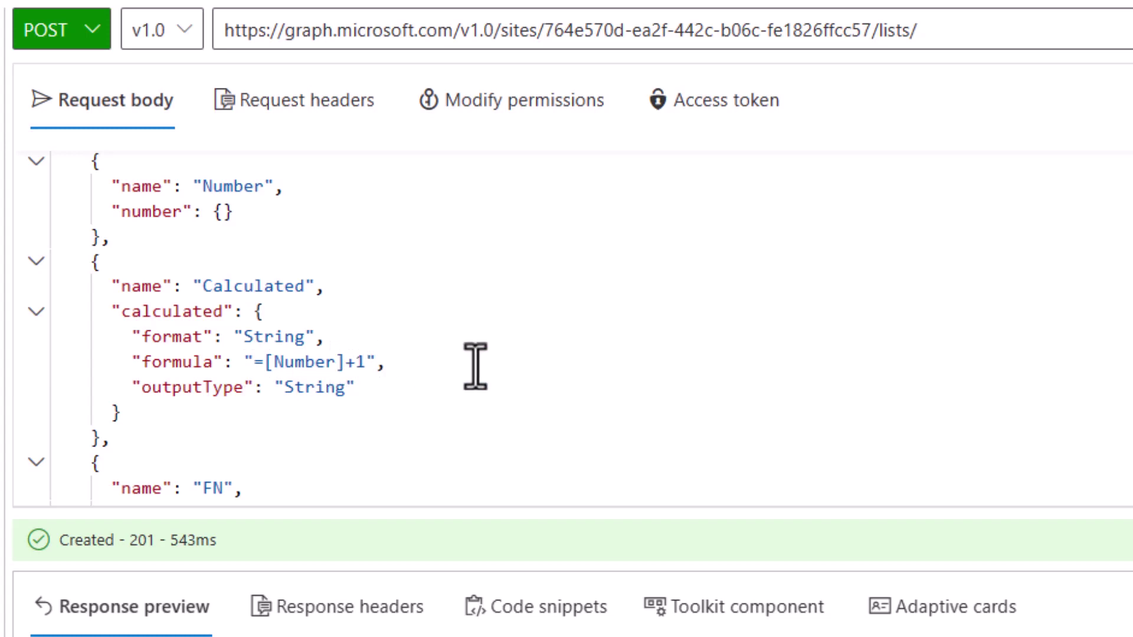
{"action": "scroll", "coordinate": [479, 366], "scroll_direction": "down", "scroll_amount": 3}
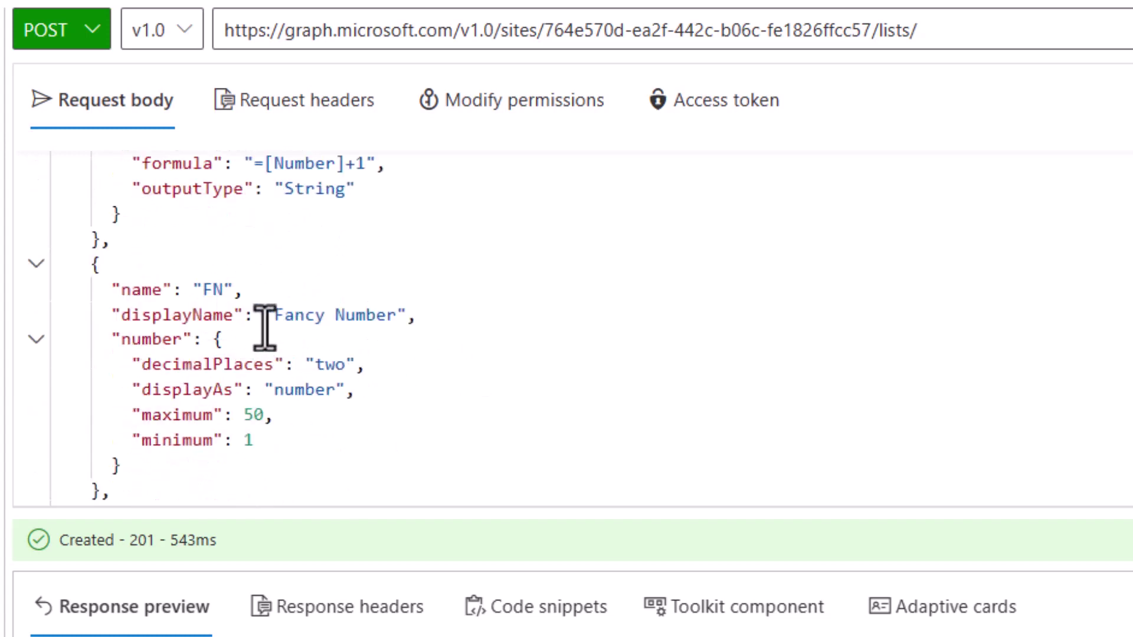
{"action": "left_click_drag", "start_coordinate": [112, 289], "coordinate": [179, 289]}
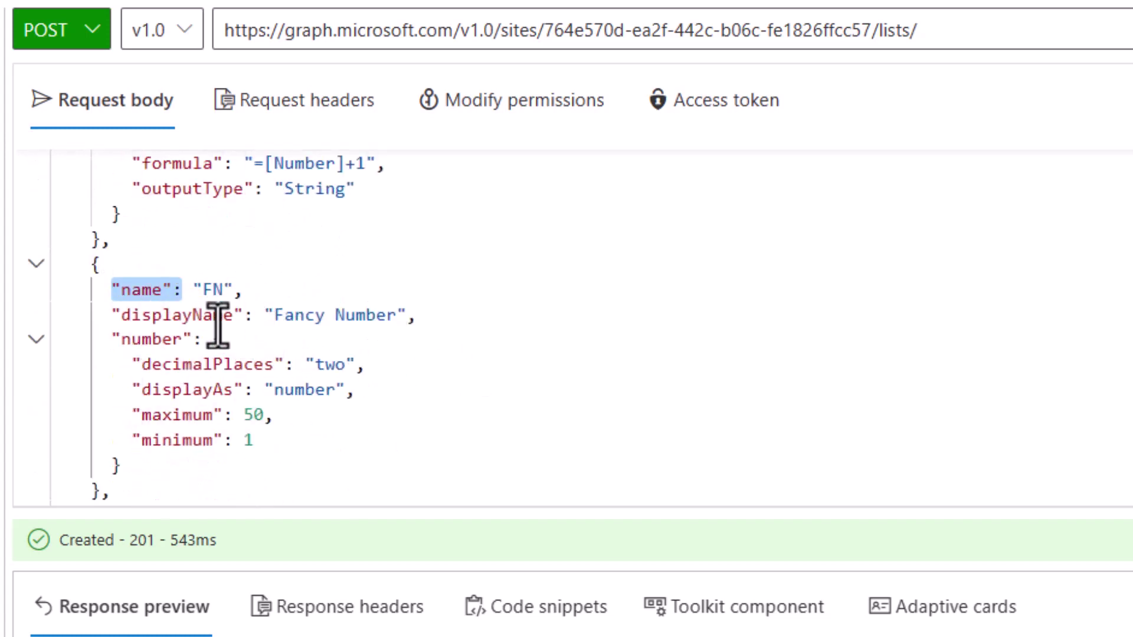
{"action": "left_click_drag", "start_coordinate": [112, 315], "coordinate": [244, 315]}
{"action": "scroll", "coordinate": [458, 326], "scroll_direction": "up", "scroll_amount": 5}
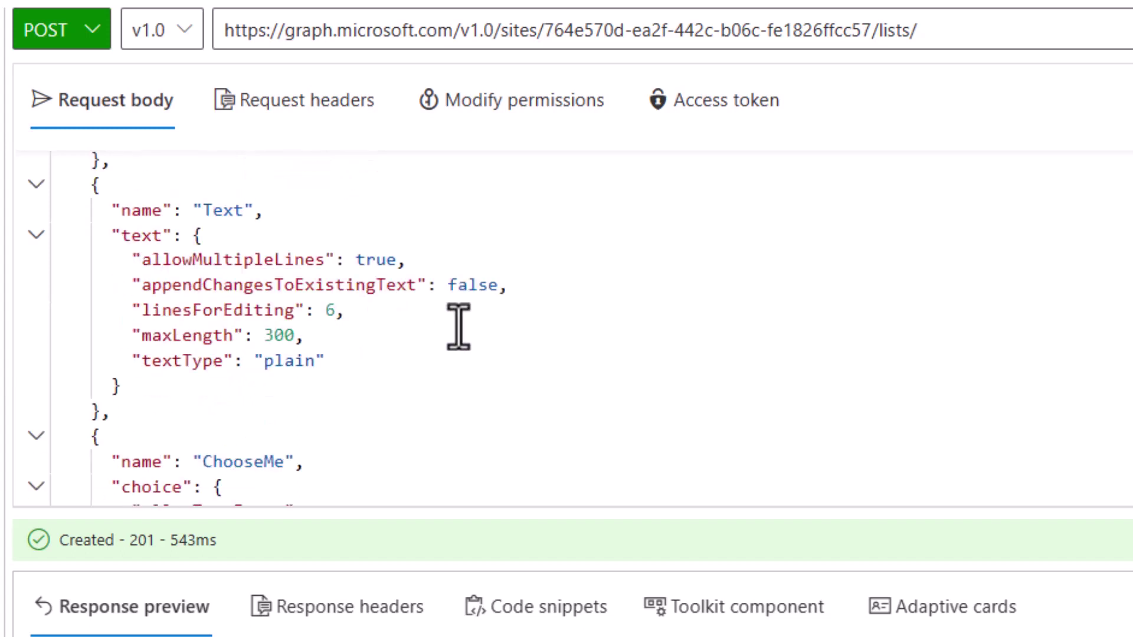
{"action": "scroll", "coordinate": [230, 266], "scroll_direction": "down", "scroll_amount": 4}
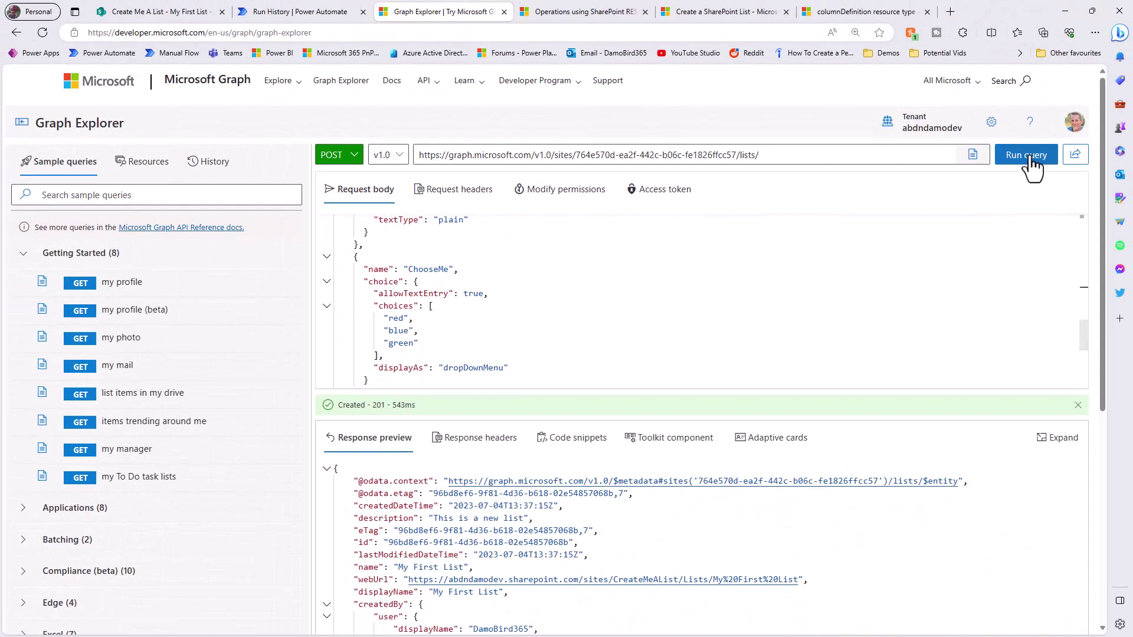
Send the POST, then after the 409 conflict rename the list to 'My new list 2' and resend
{"action": "left_click", "coordinate": [1031, 156]}
{"action": "scroll", "coordinate": [560, 283], "scroll_direction": "up", "scroll_amount": 10}
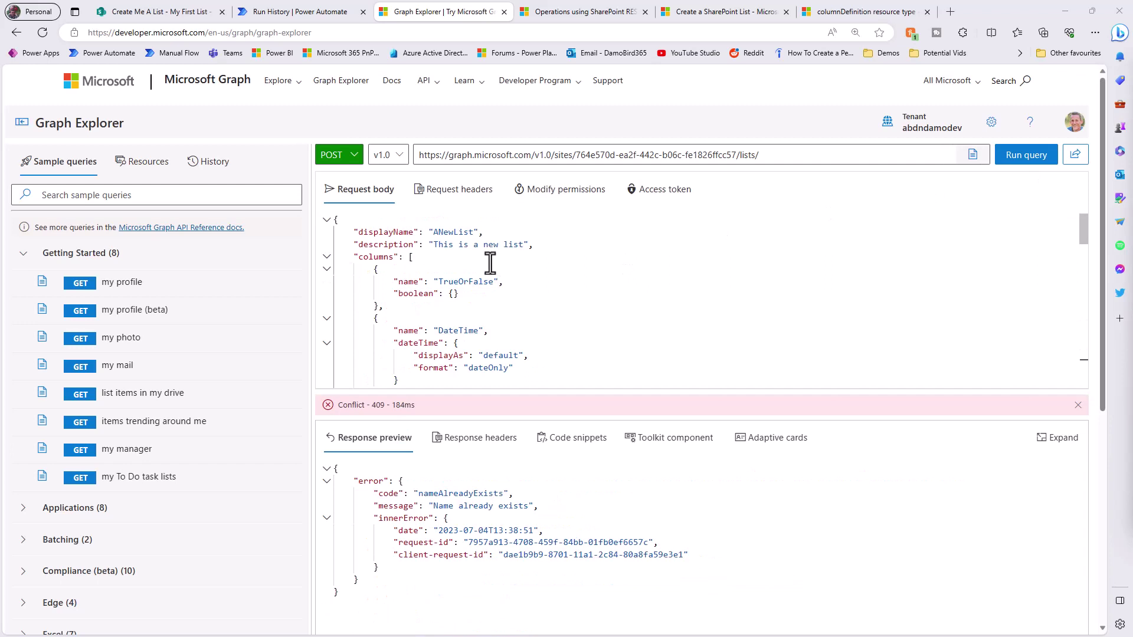
{"action": "left_click_drag", "start_coordinate": [434, 236], "coordinate": [473, 233]}
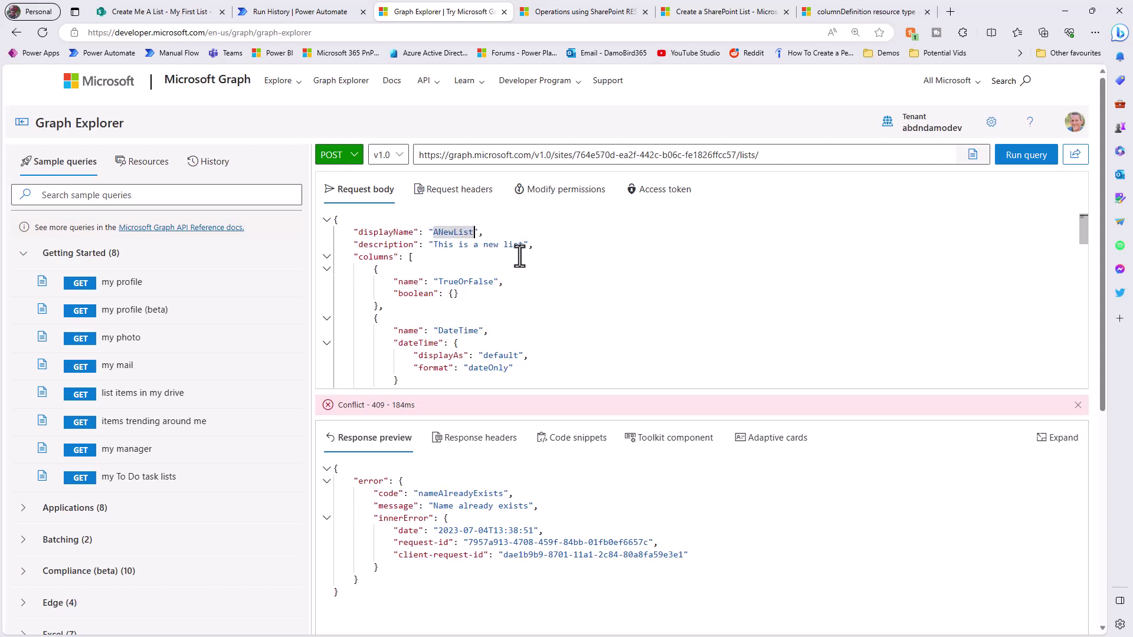
{"action": "key", "text": "BackSpace"}
{"action": "type", "text": "My new list 2"}
{"action": "left_click", "coordinate": [1008, 160]}
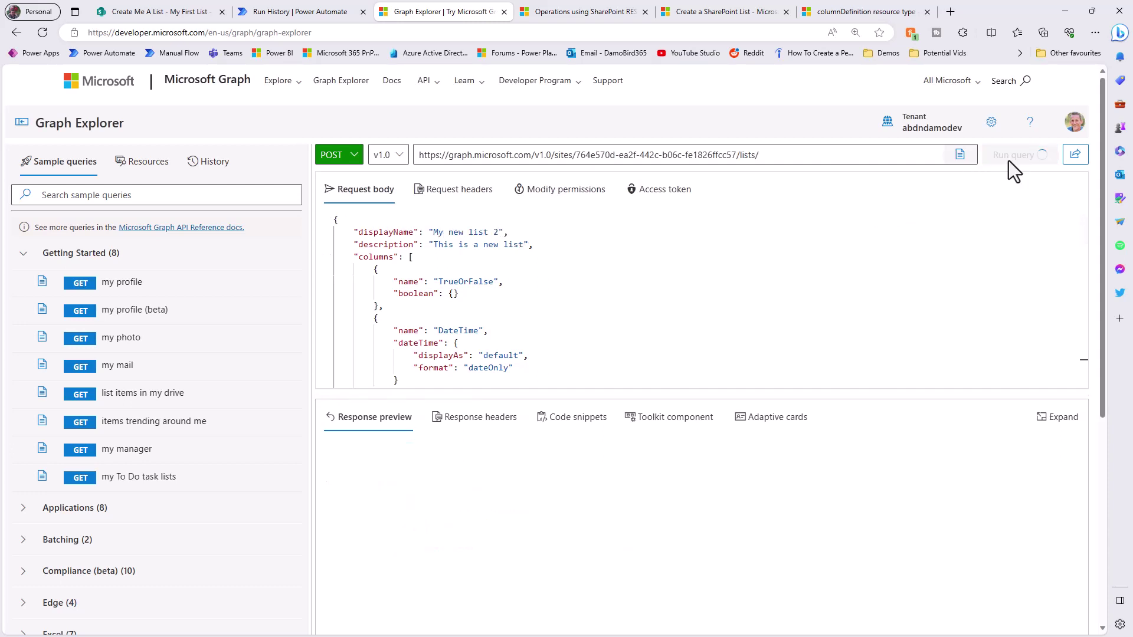
Back in SharePoint Site contents, open My new list 2
{"action": "left_click", "coordinate": [157, 11]}
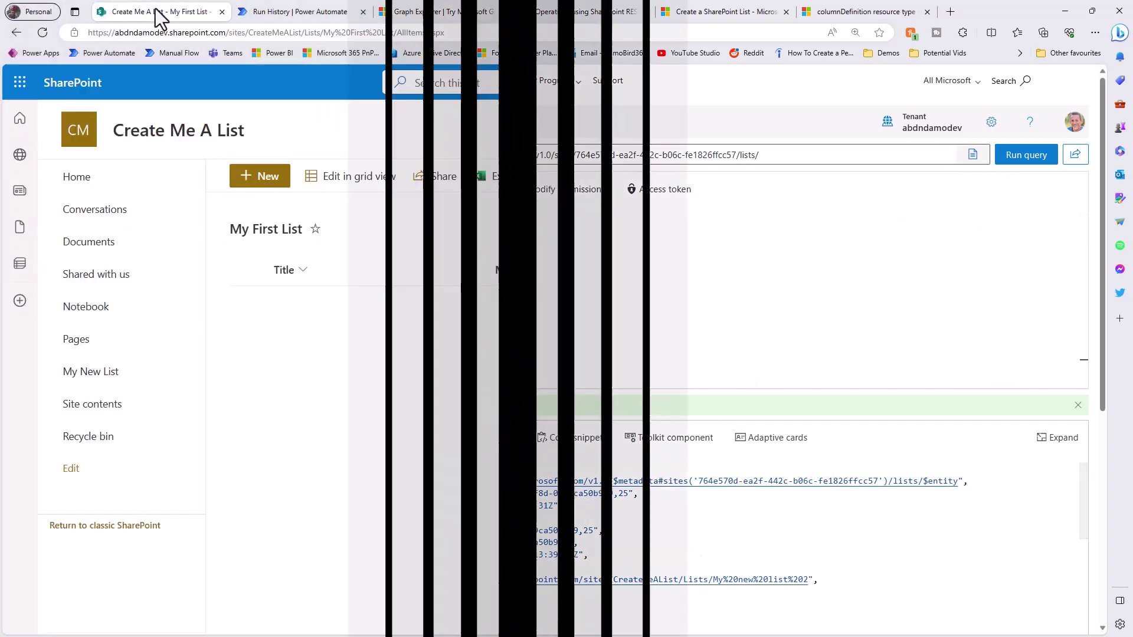
{"action": "left_click", "coordinate": [96, 413]}
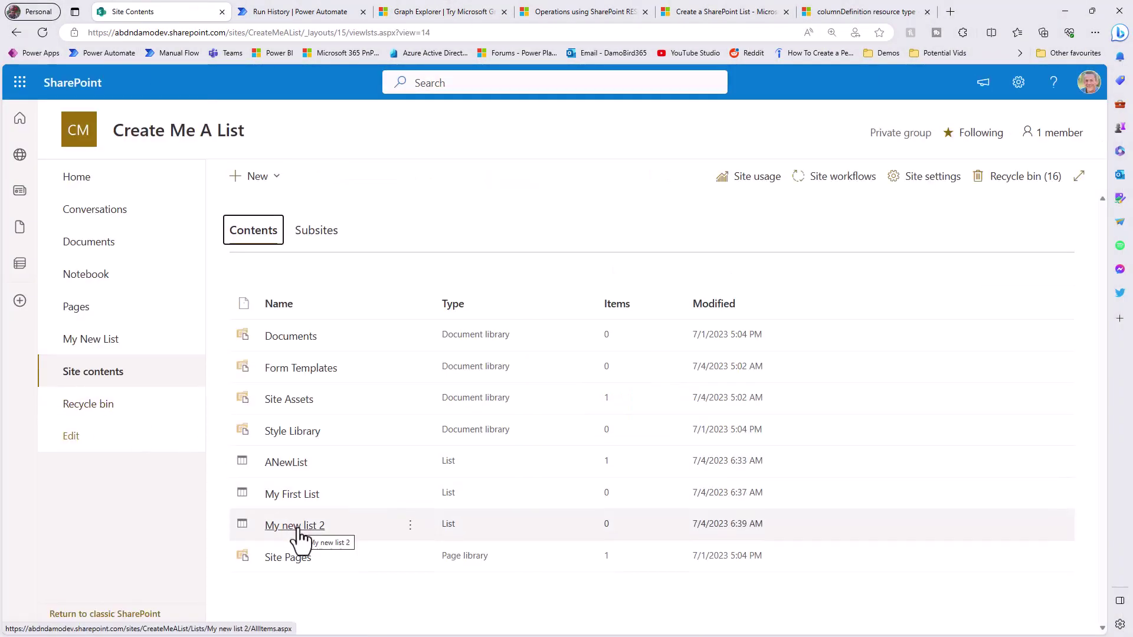
{"action": "left_click", "coordinate": [299, 528]}
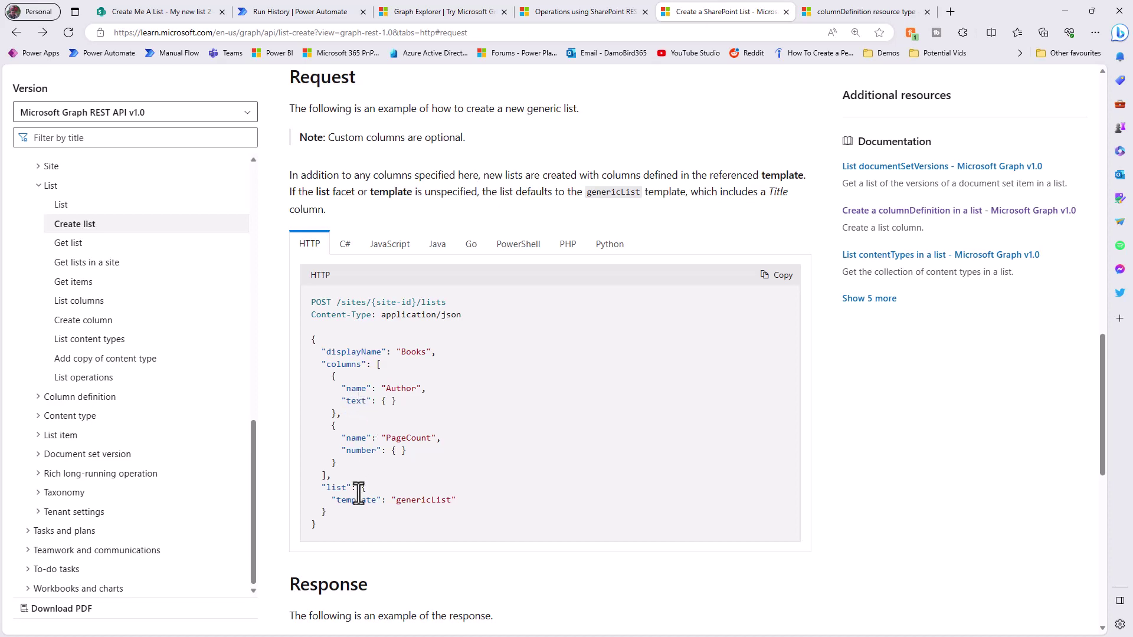
From the columnDefinition reference, open the choiceColumn page and select its JSON sample
{"action": "left_click", "coordinate": [855, 12]}
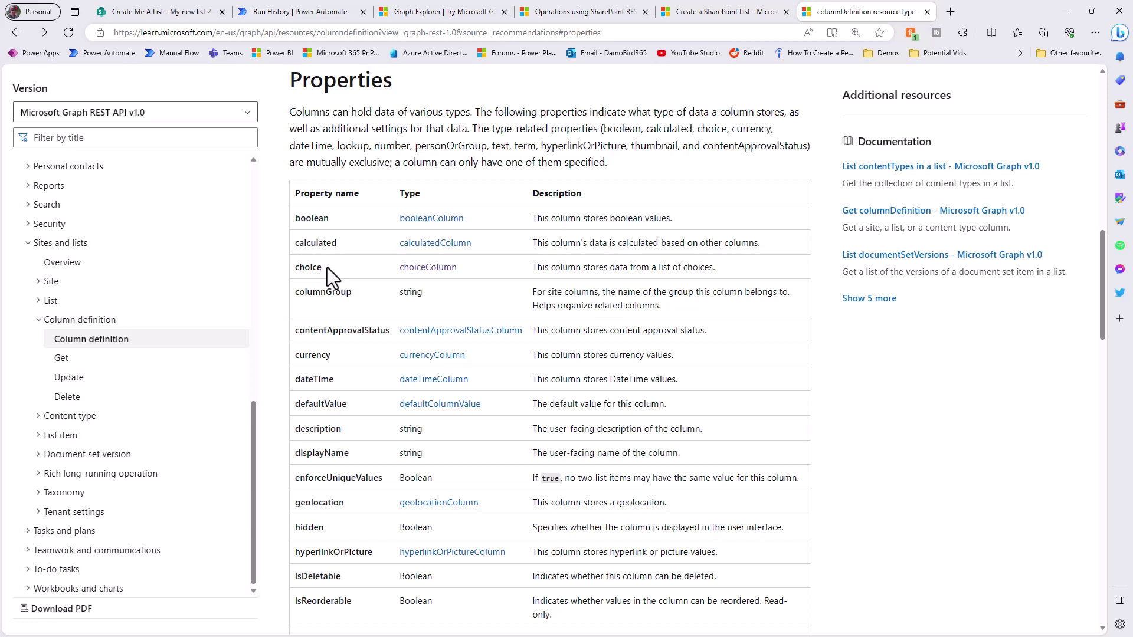
{"action": "left_click", "coordinate": [434, 269]}
{"action": "left_click_drag", "start_coordinate": [316, 562], "coordinate": [299, 507]}
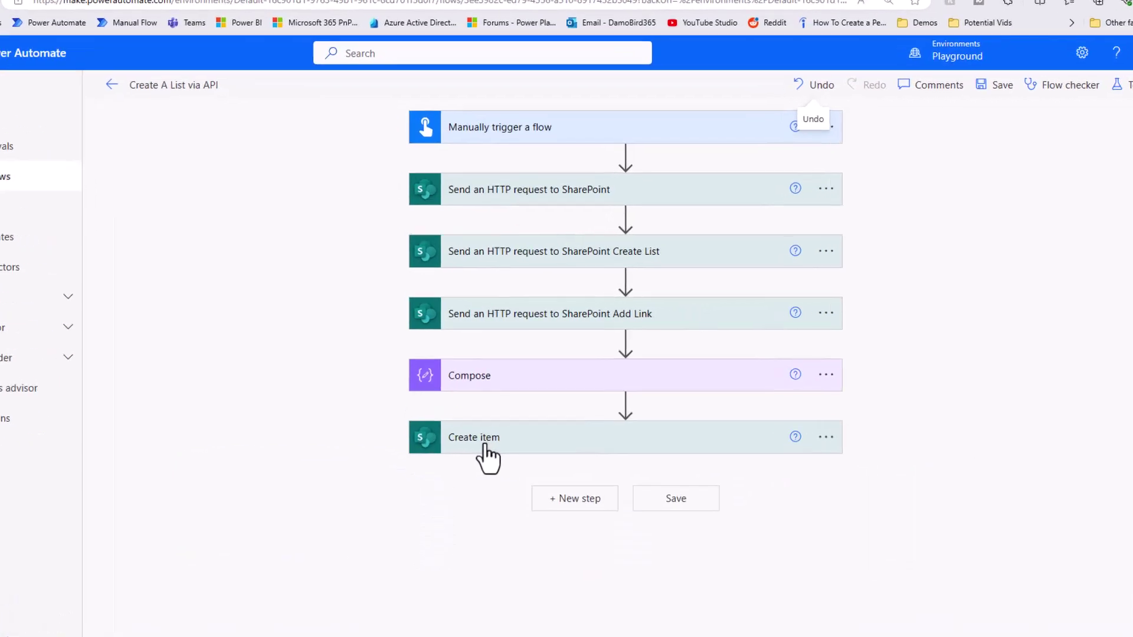
Check the site-id request step, then expand Create List to show its POST to _api/v2.0/sites/{body.d/id}/lists/ with the ANewList body
{"action": "left_click", "coordinate": [556, 128]}
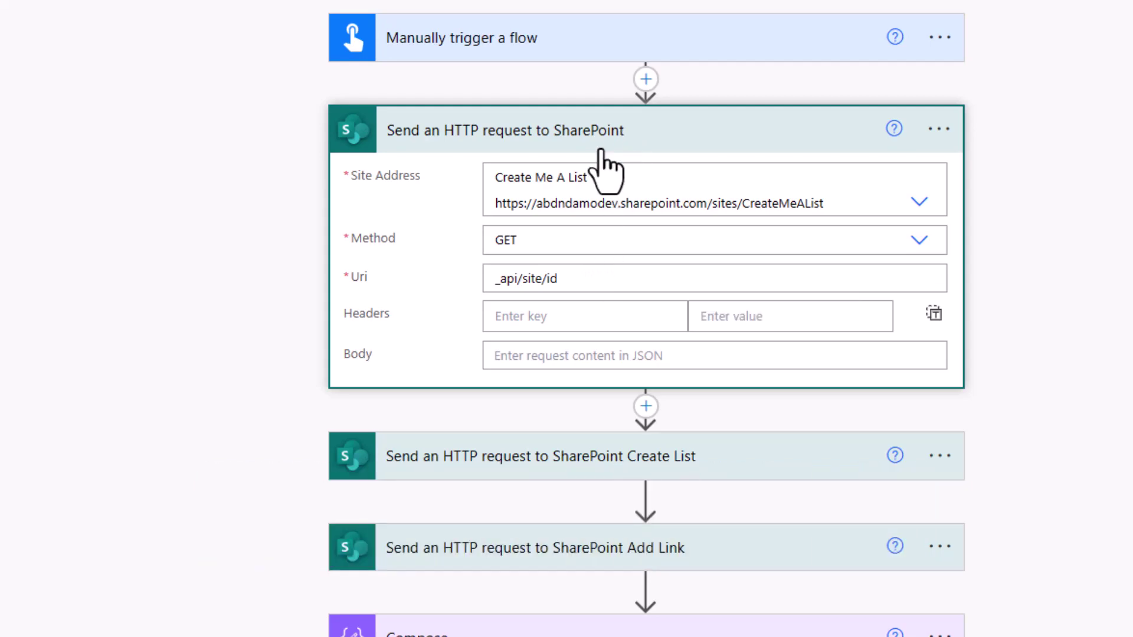
{"action": "left_click", "coordinate": [590, 146]}
{"action": "left_click", "coordinate": [514, 239]}
{"action": "scroll", "coordinate": [407, 431], "scroll_direction": "down", "scroll_amount": 4}
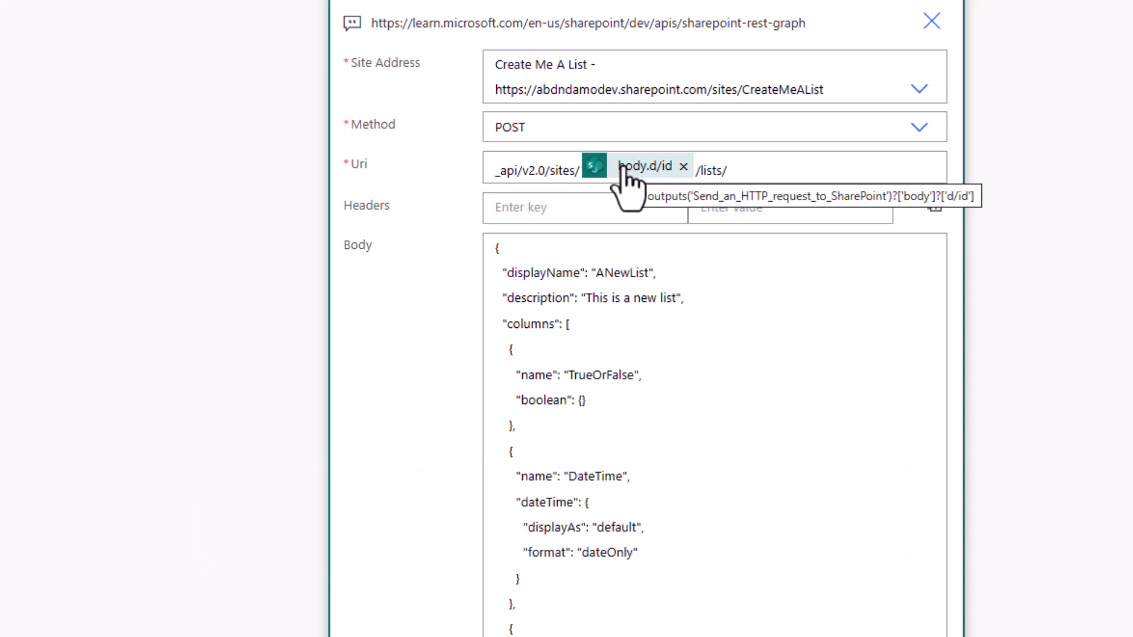
Scroll through the Create List request's JSON body
{"action": "scroll", "coordinate": [590, 341], "scroll_direction": "down", "scroll_amount": 2}
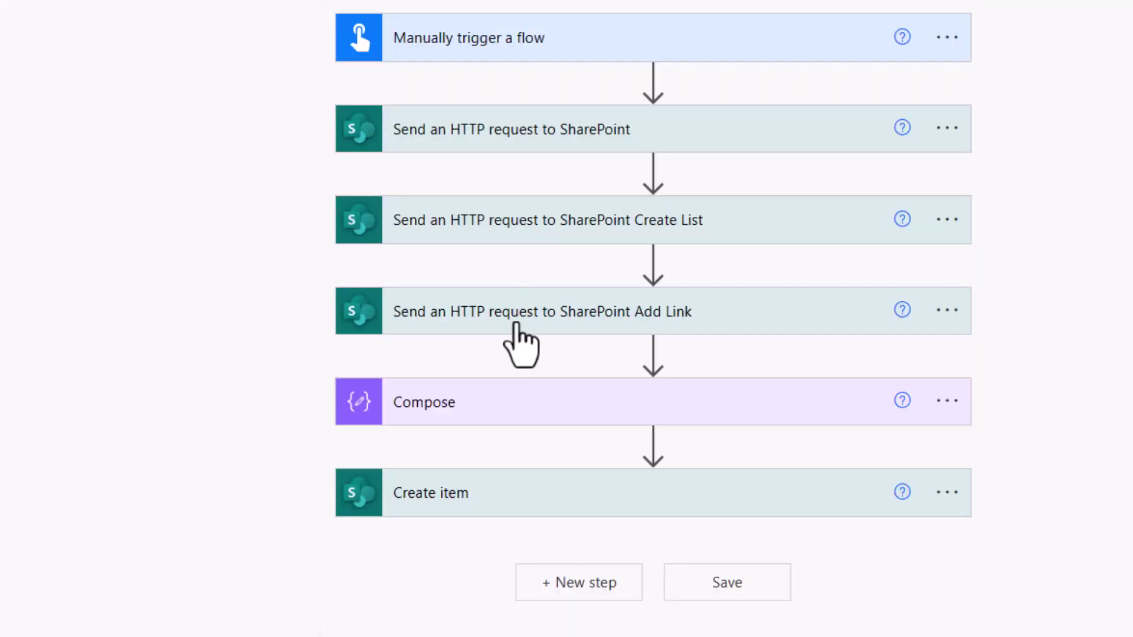
Review the Add Link navigation request and the list name in its URL, then expand Create item
{"action": "left_click", "coordinate": [516, 323]}
{"action": "scroll", "coordinate": [516, 331], "scroll_direction": "down", "scroll_amount": 2}
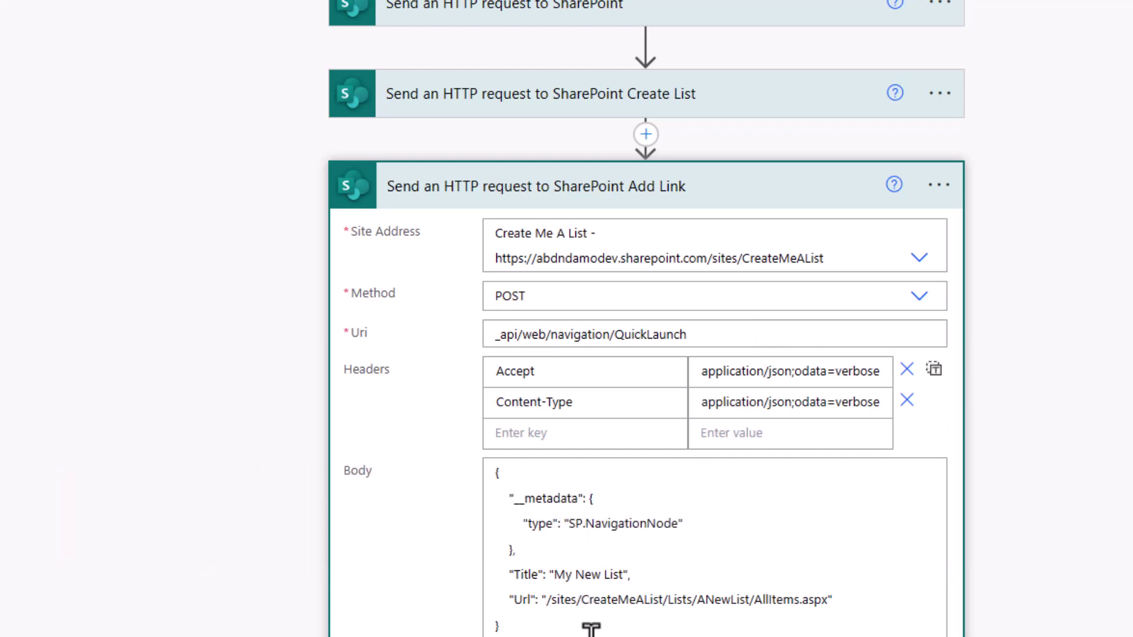
{"action": "double_click", "coordinate": [711, 602]}
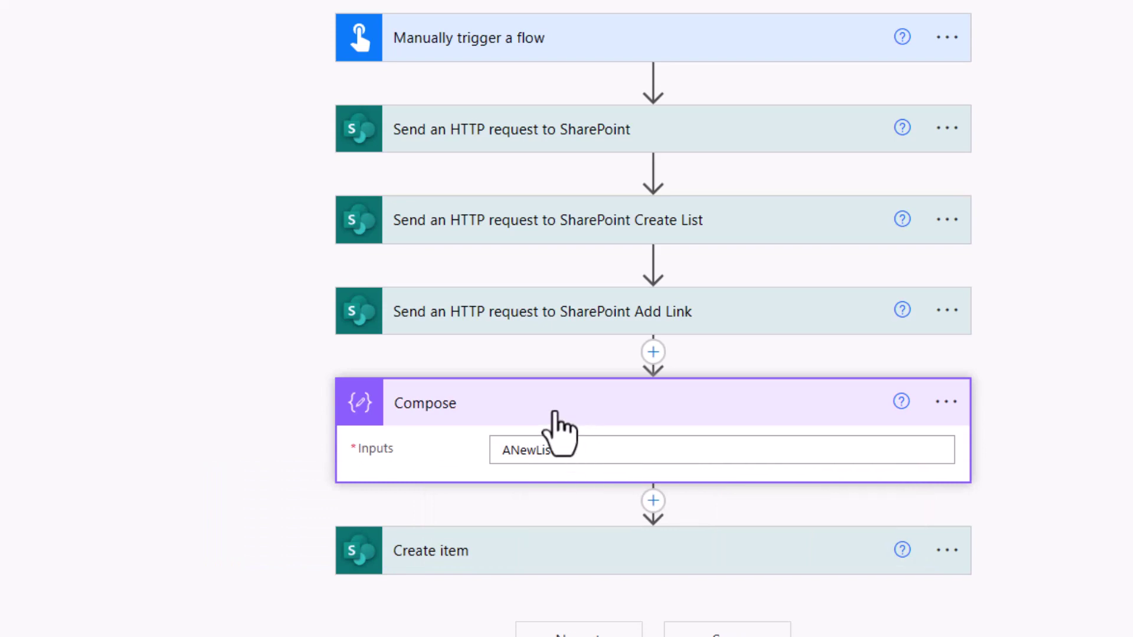
{"action": "left_click", "coordinate": [519, 557]}
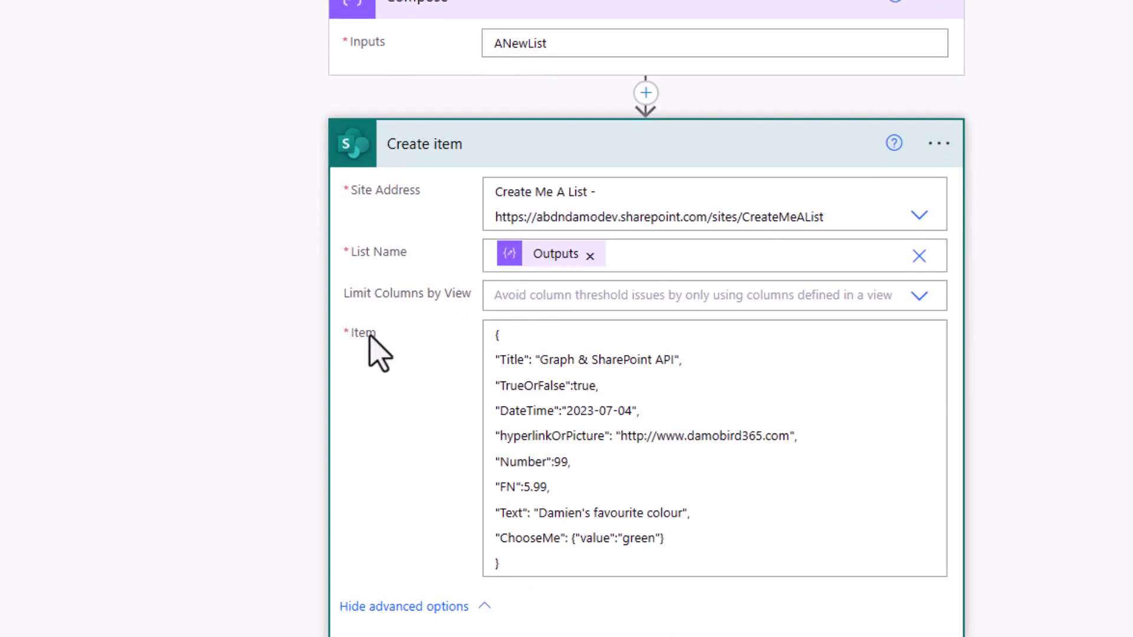
Select the full Item JSON: Title 'Graph & SharePoint API', Number 99, FN 5.99, ChooseMe green
{"action": "left_click_drag", "start_coordinate": [537, 569], "coordinate": [468, 321]}
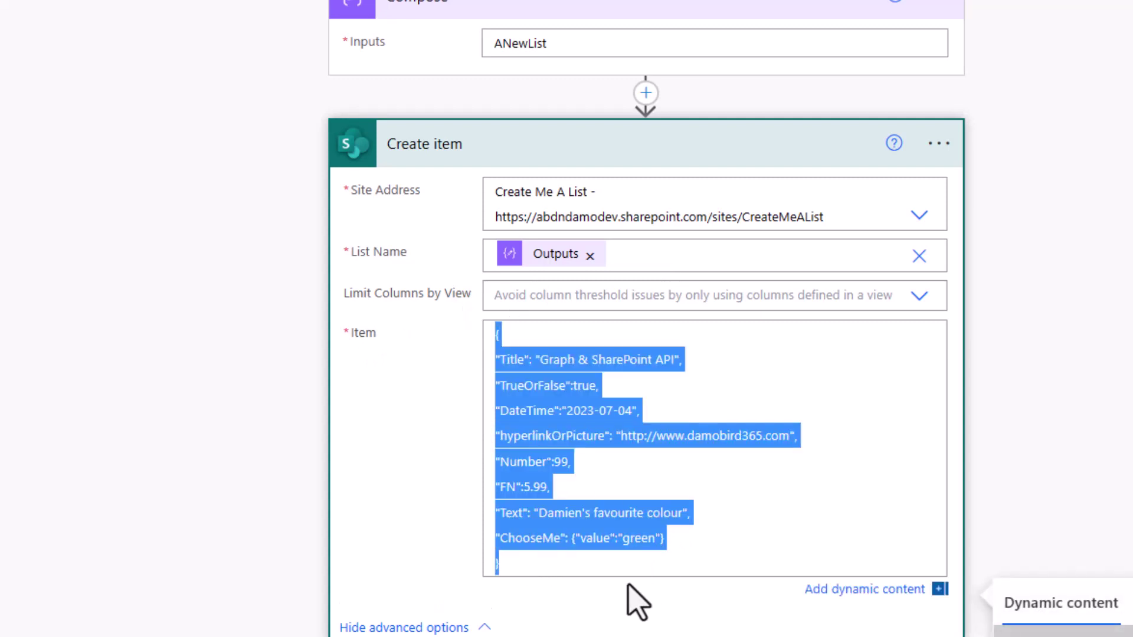